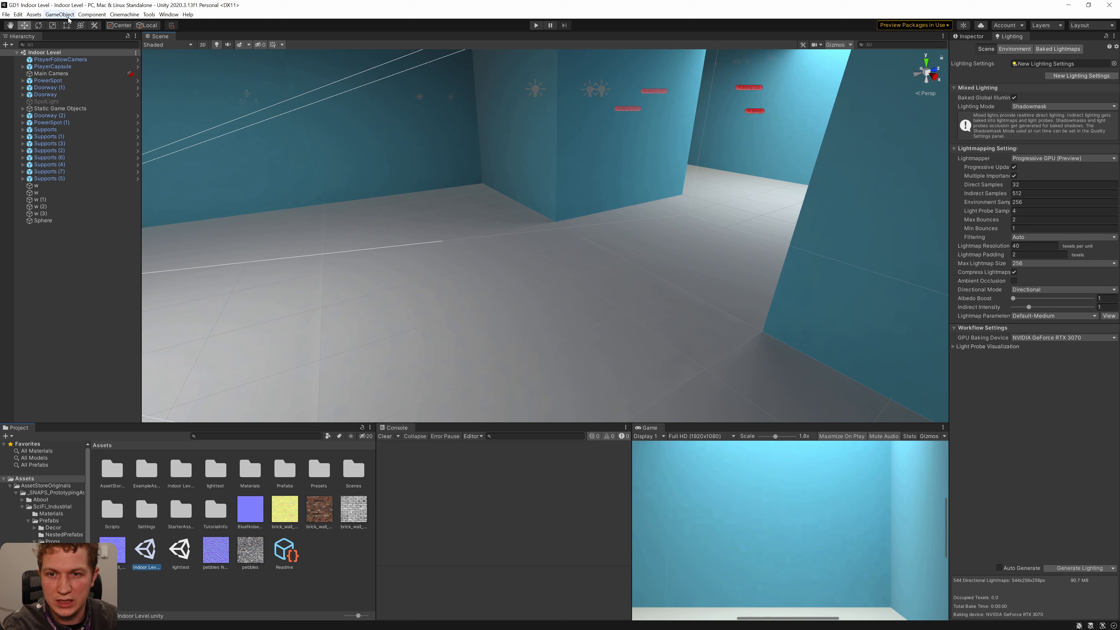
Add a sphere primitive to the room and raise it above the floor, to a Y position of about 1.59.
click(60, 14)
mouse_move(102, 51)
click(196, 59)
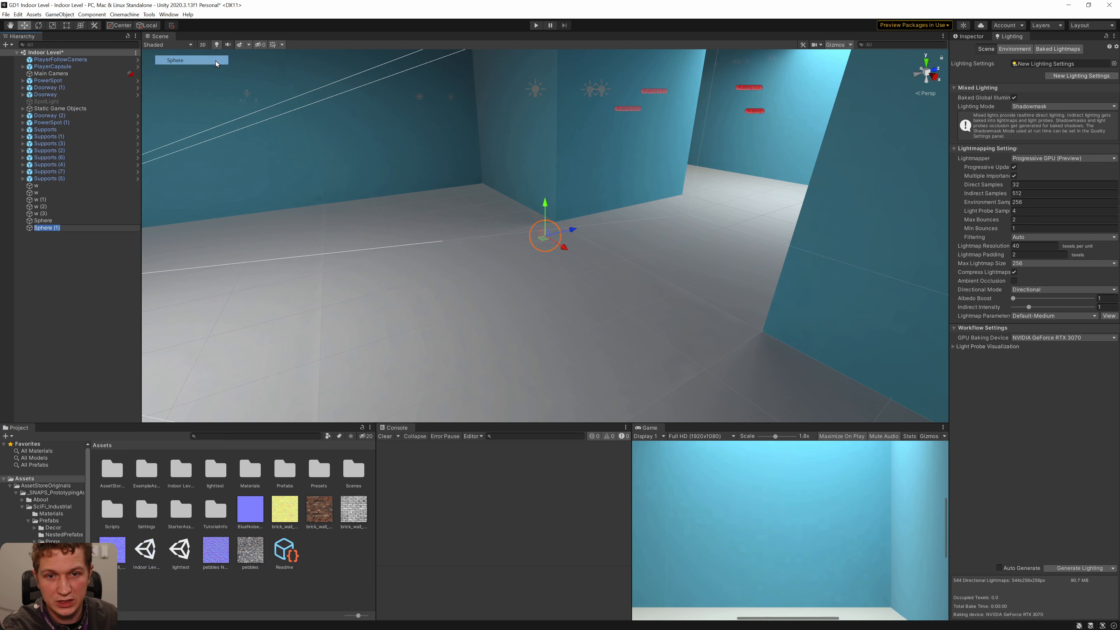
drag(545, 240, 571, 149)
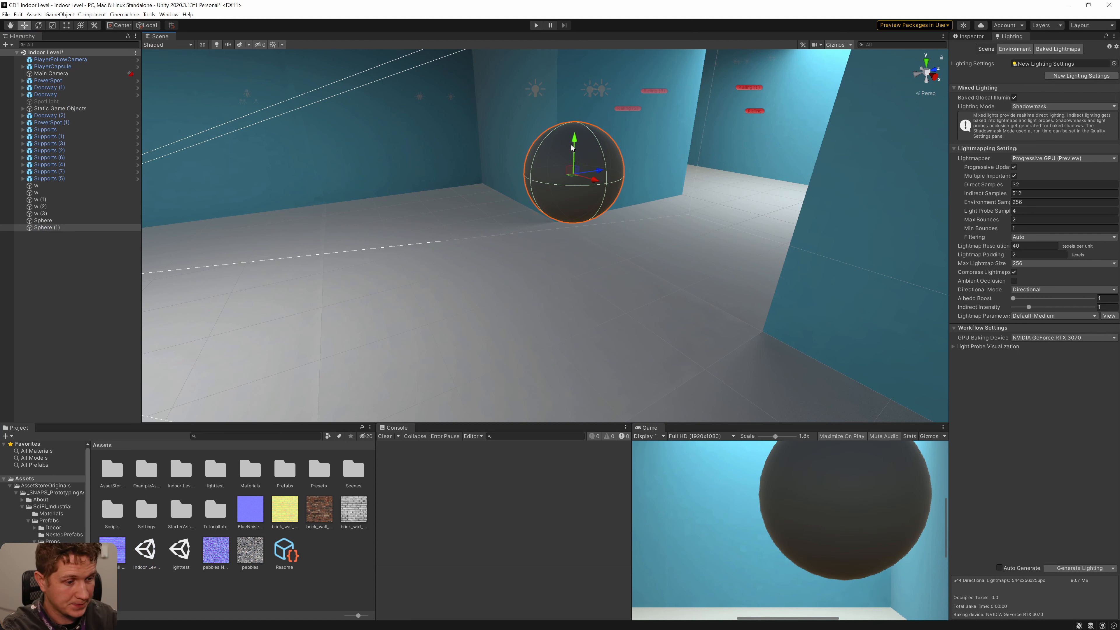
Starting from the new sphere's tag options, create two new project tags named Key and Door.
click(974, 37)
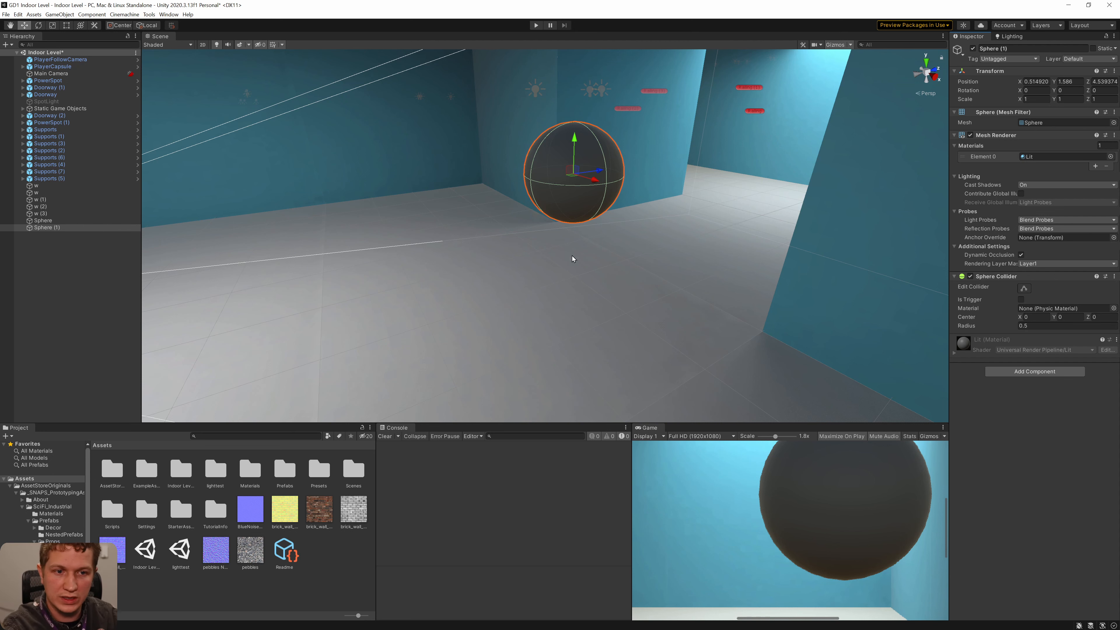
right_drag(573, 259, 536, 299)
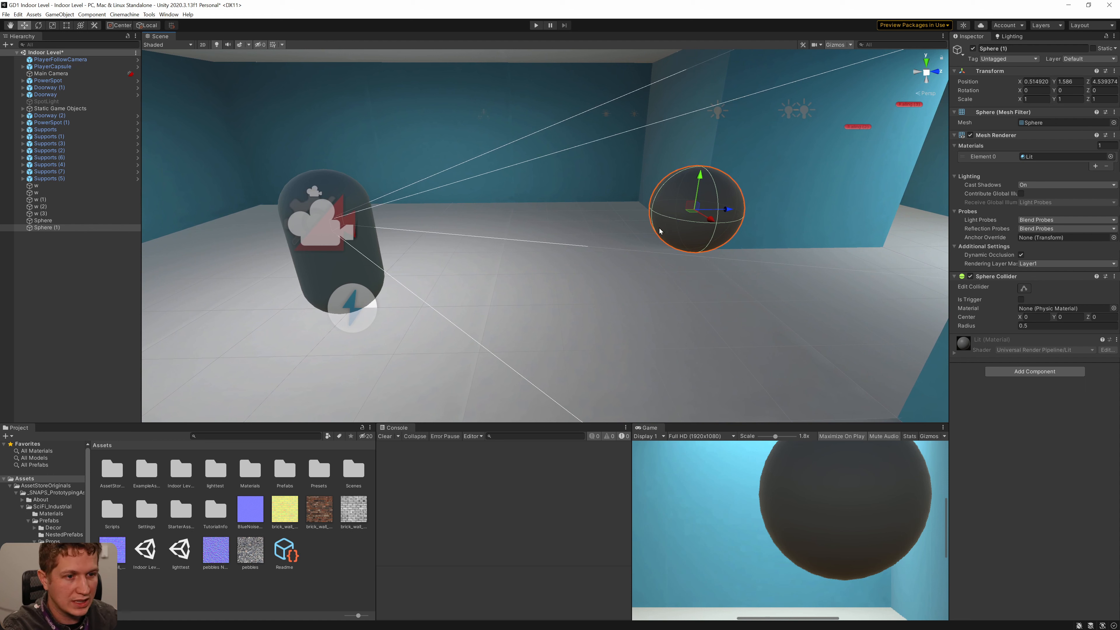
key(f)
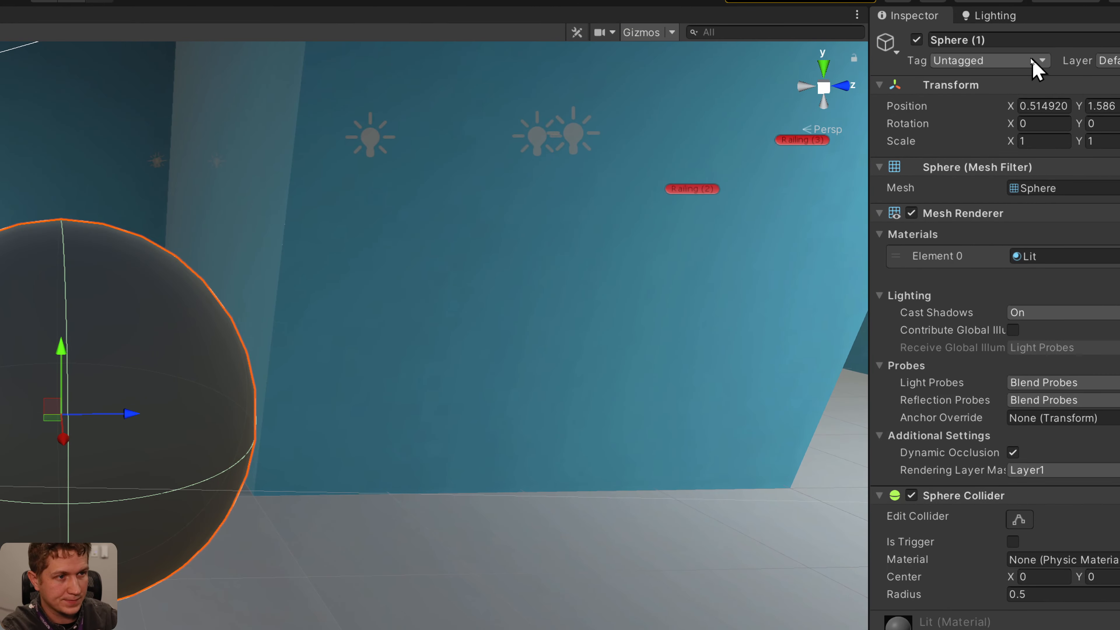
click(1031, 59)
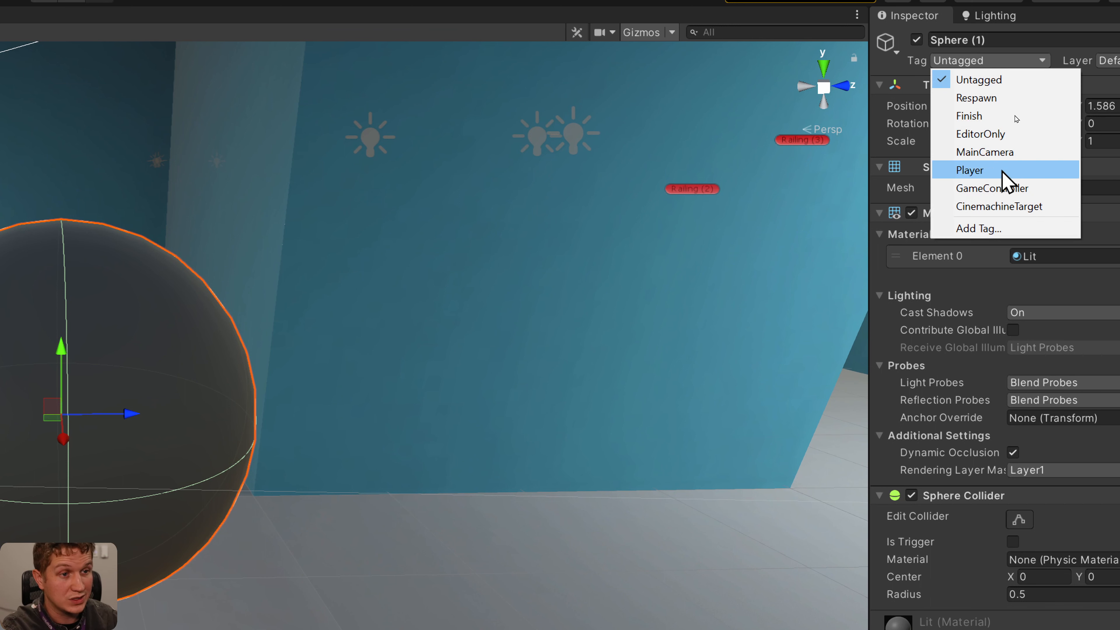
click(1008, 235)
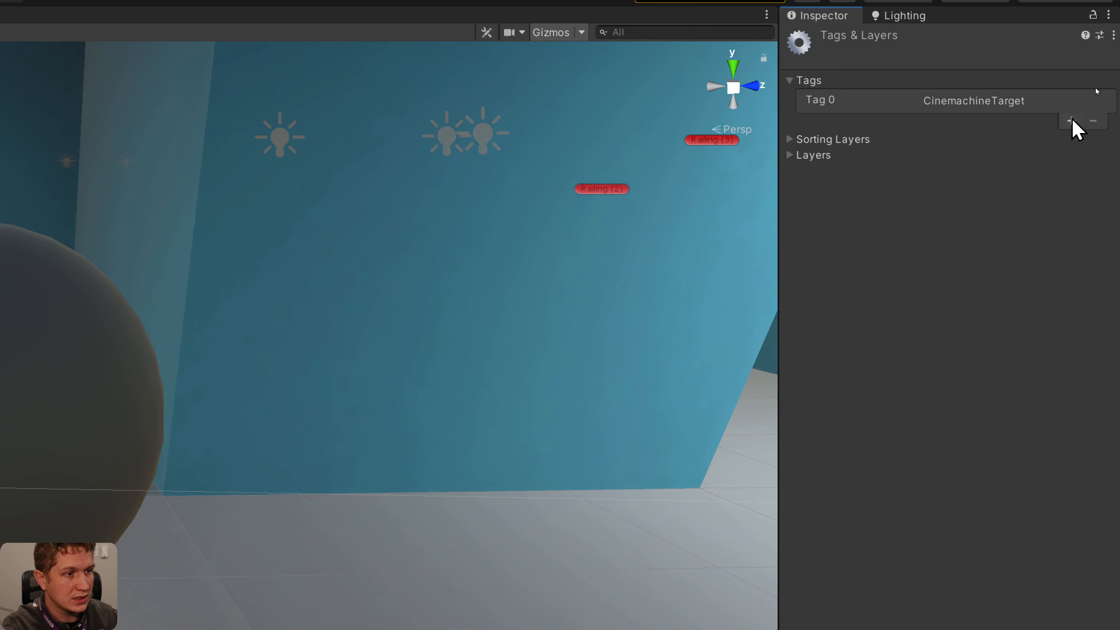
click(1072, 121)
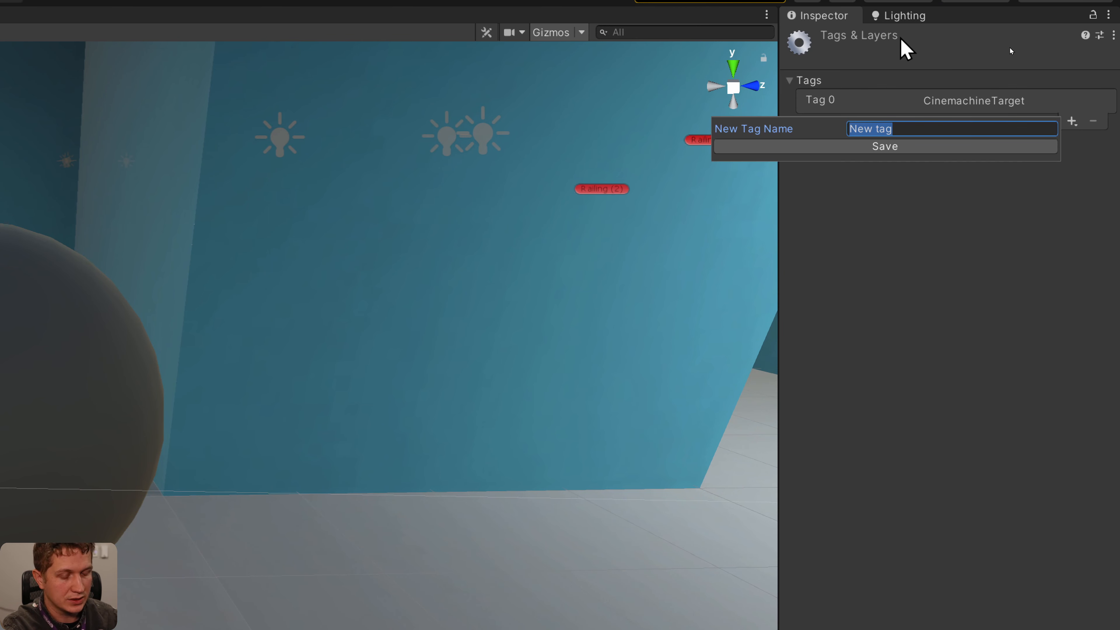
text(Key)
key(Return)
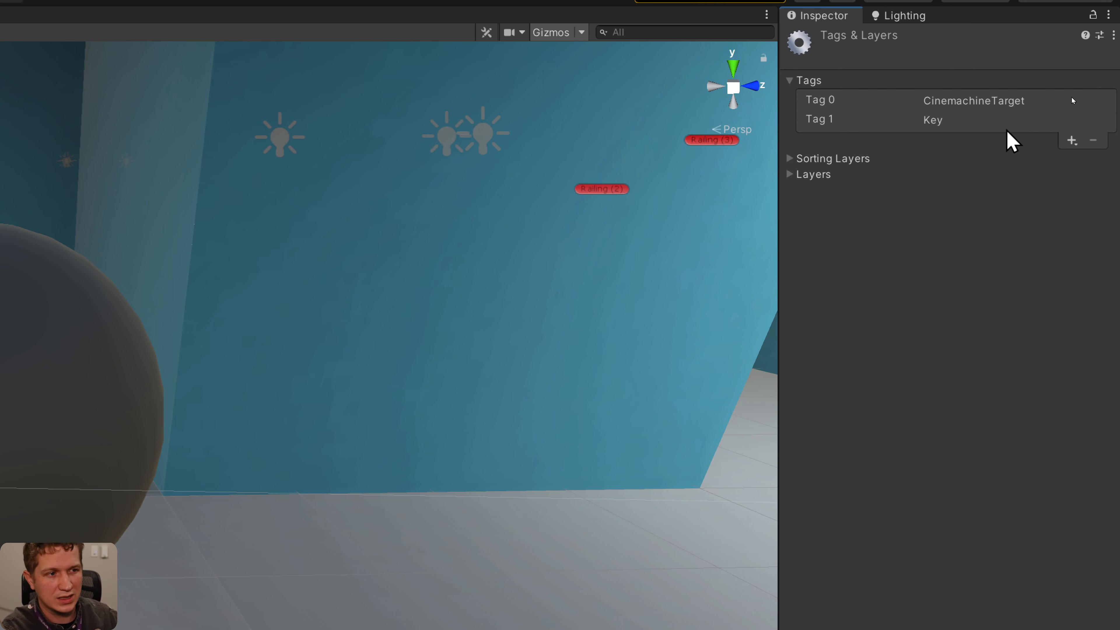
click(1071, 140)
text(Door)
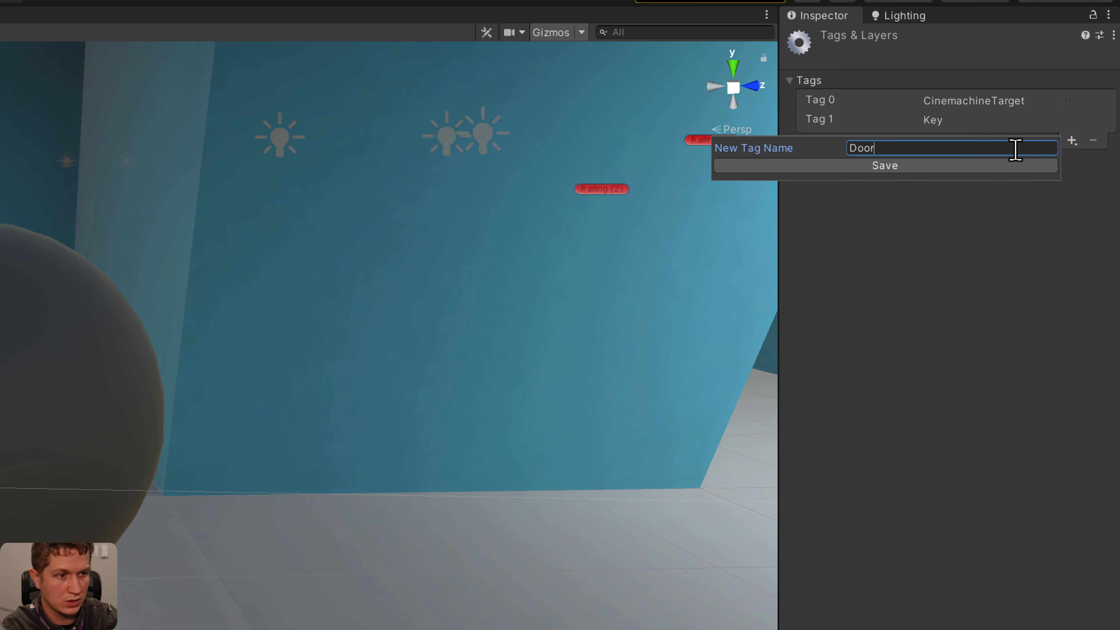
key(Return)
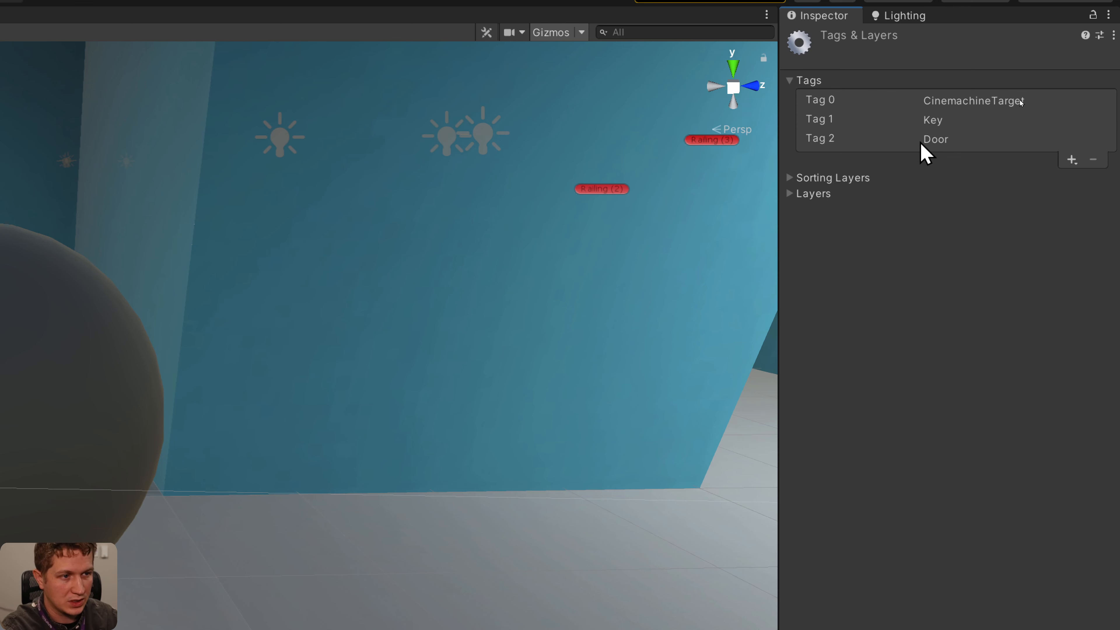
Assign the Key tag to the new sphere, Sphere (1).
click(59, 395)
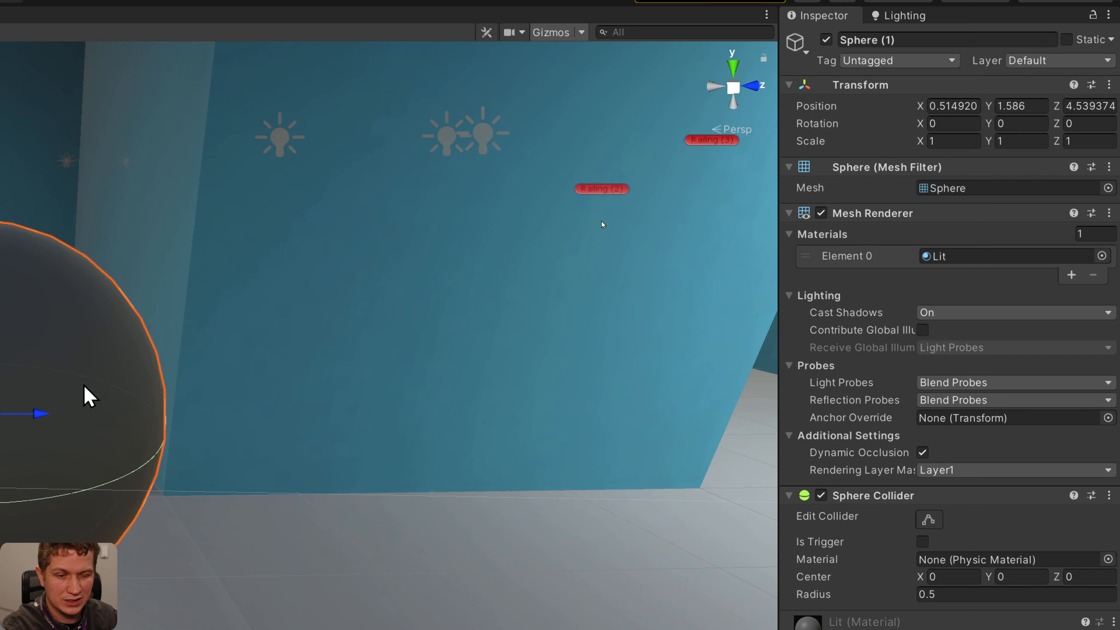
click(886, 61)
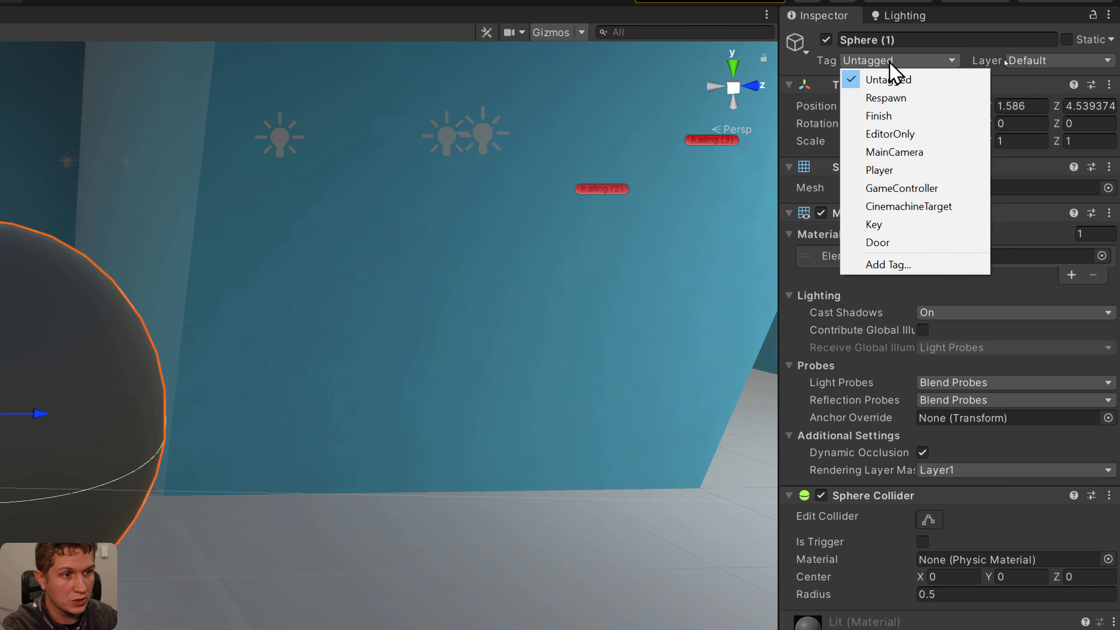
click(905, 224)
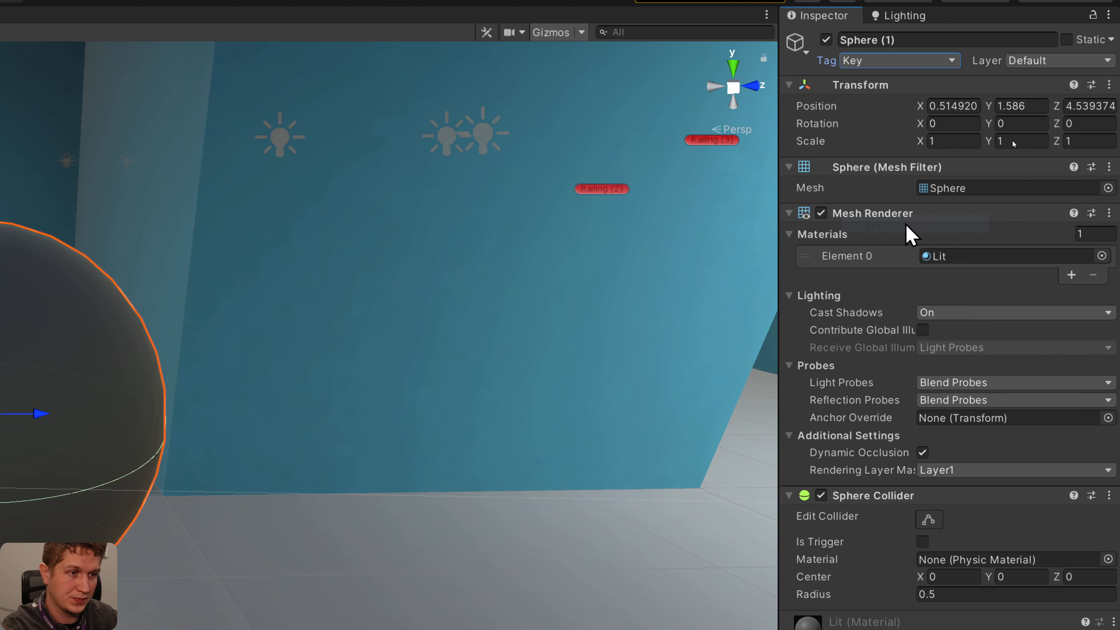
key(super+minus)
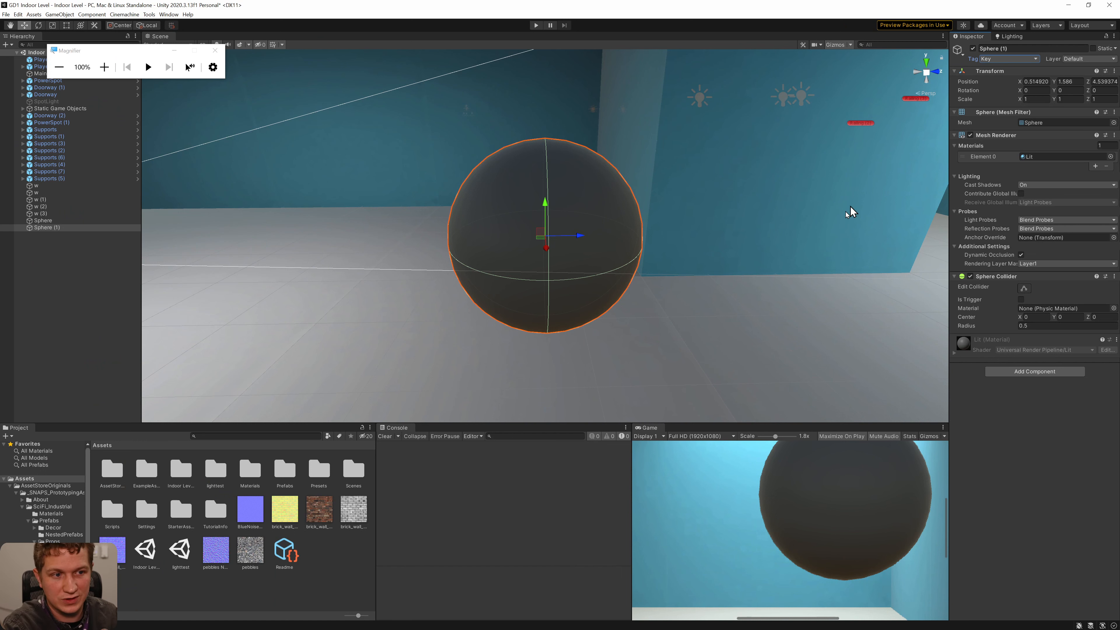
Select the PlayerCapsule object in the scene and clear the Magnifier window out of the way.
right_drag(866, 333, 725, 310)
click(437, 189)
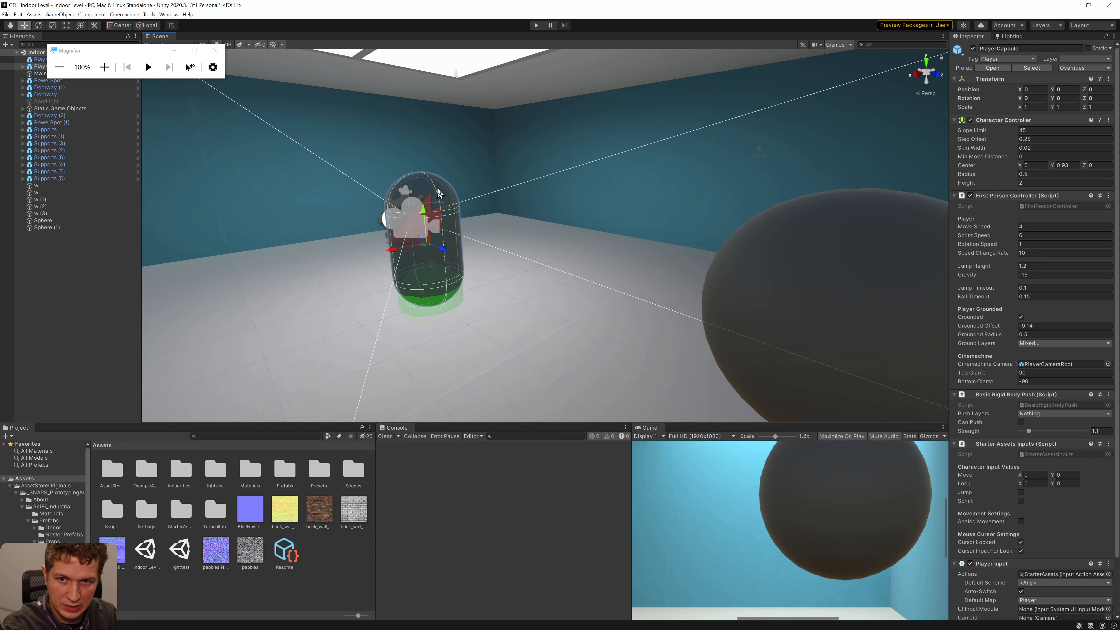
click(173, 51)
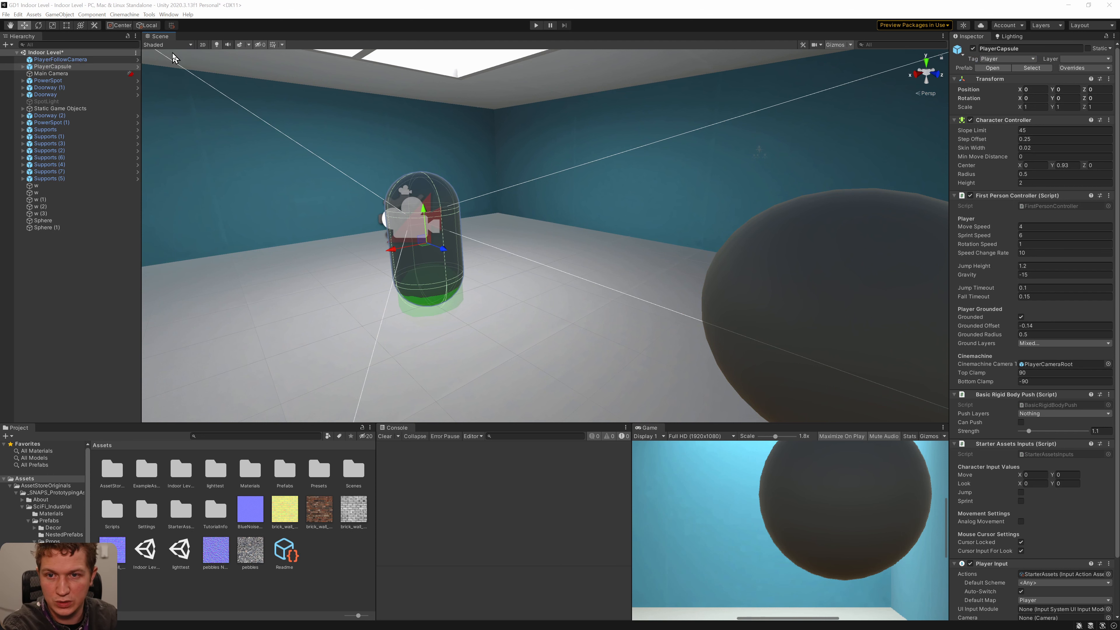
click(100, 67)
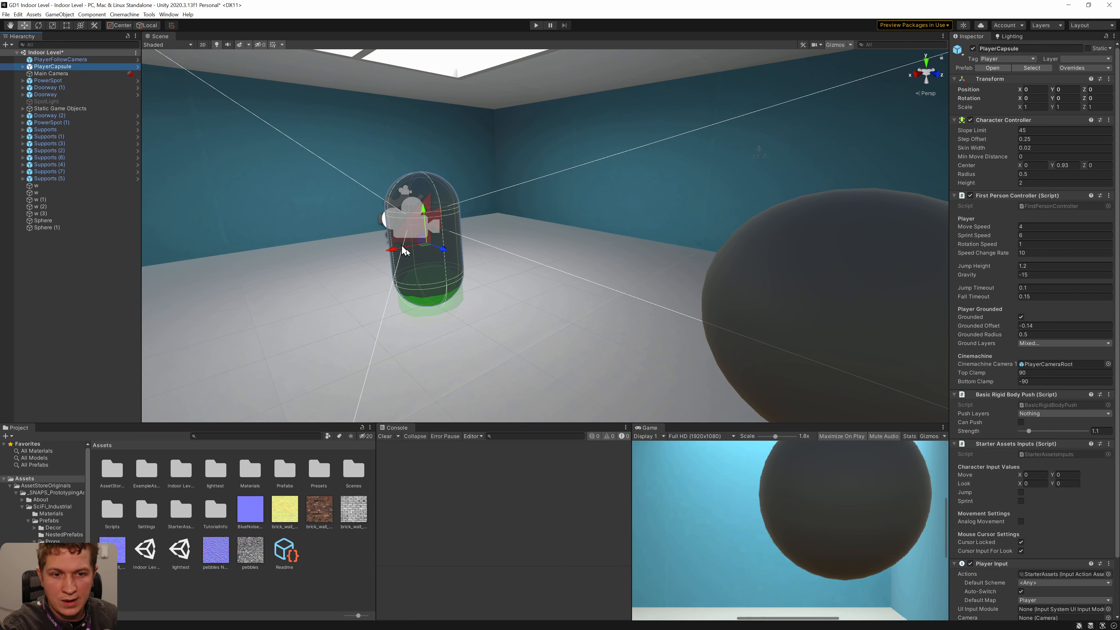
alt+drag(362, 238, 444, 270)
middle_drag(444, 270, 669, 230)
key(w)
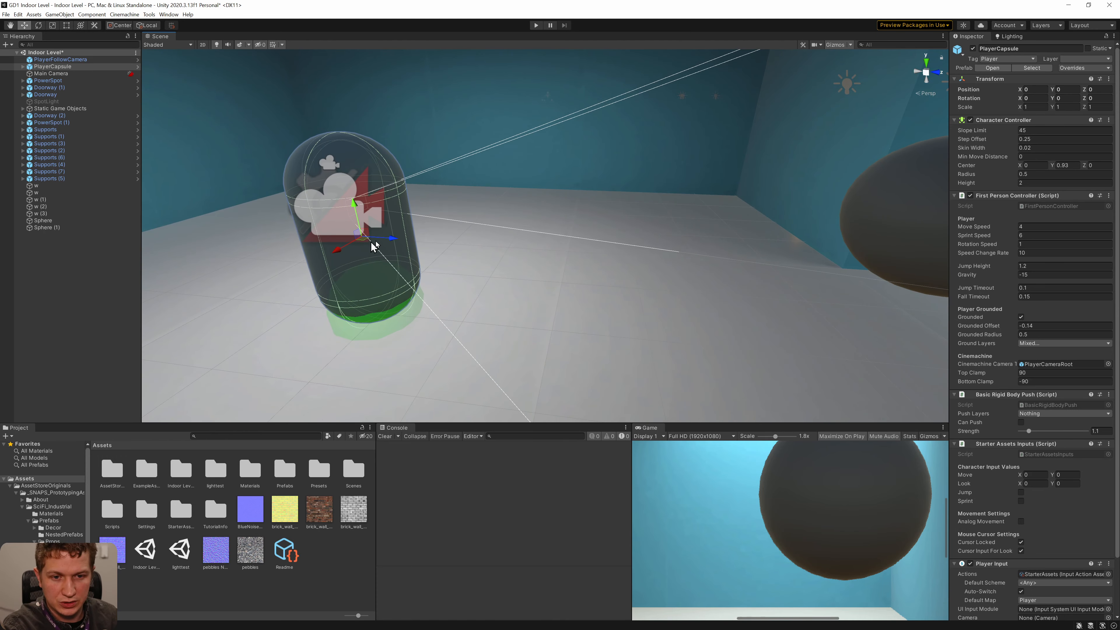
drag(390, 239, 427, 245)
key(ctrl+z)
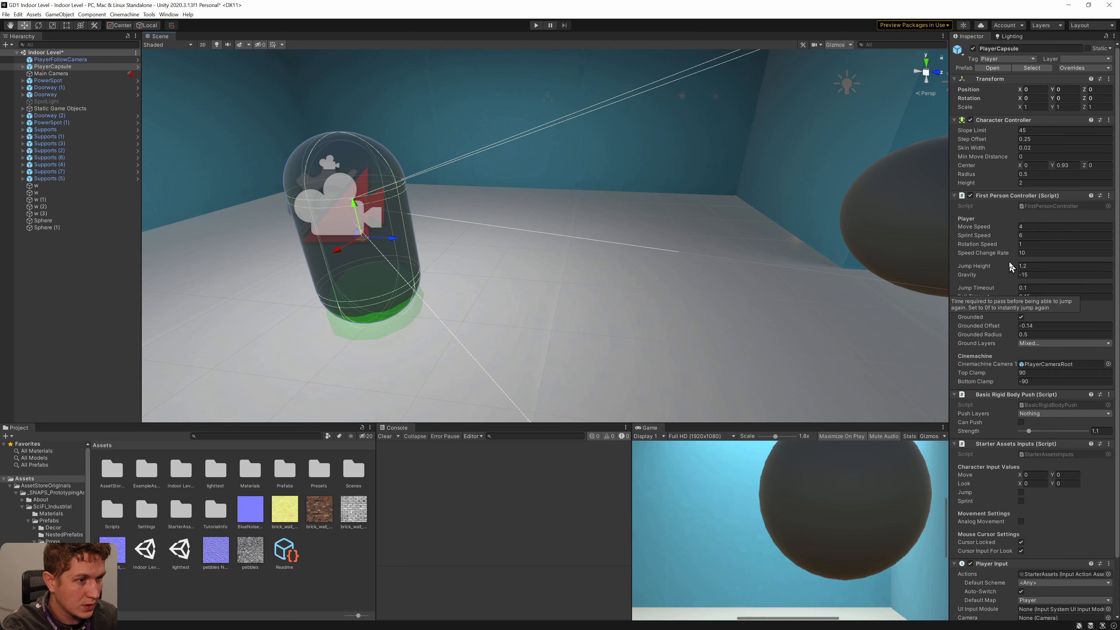
Collapse the PlayerCapsule's Character Controller, First Person Controller, Basic Rigid Body Push, Starter Assets Inputs and Player Input components.
click(1011, 120)
click(1018, 130)
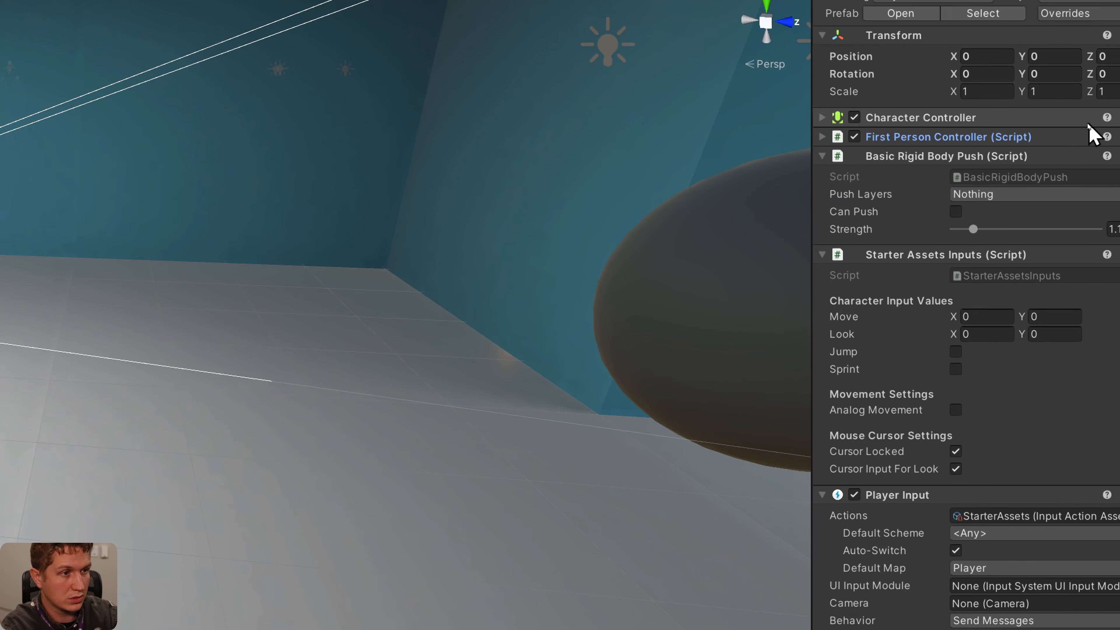
click(1014, 155)
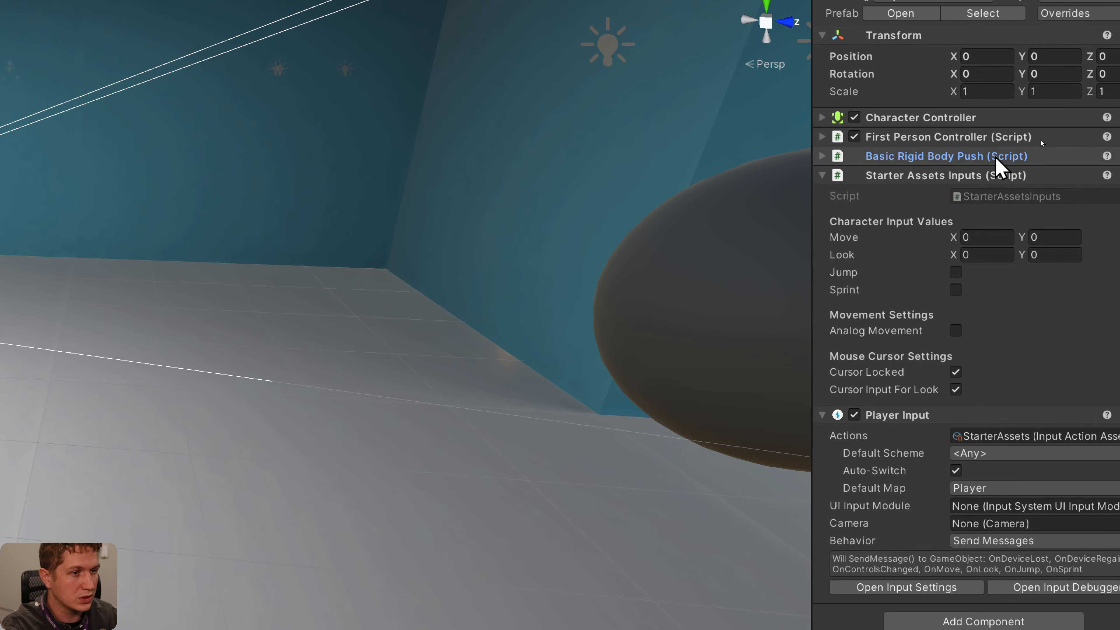
click(1000, 175)
click(989, 195)
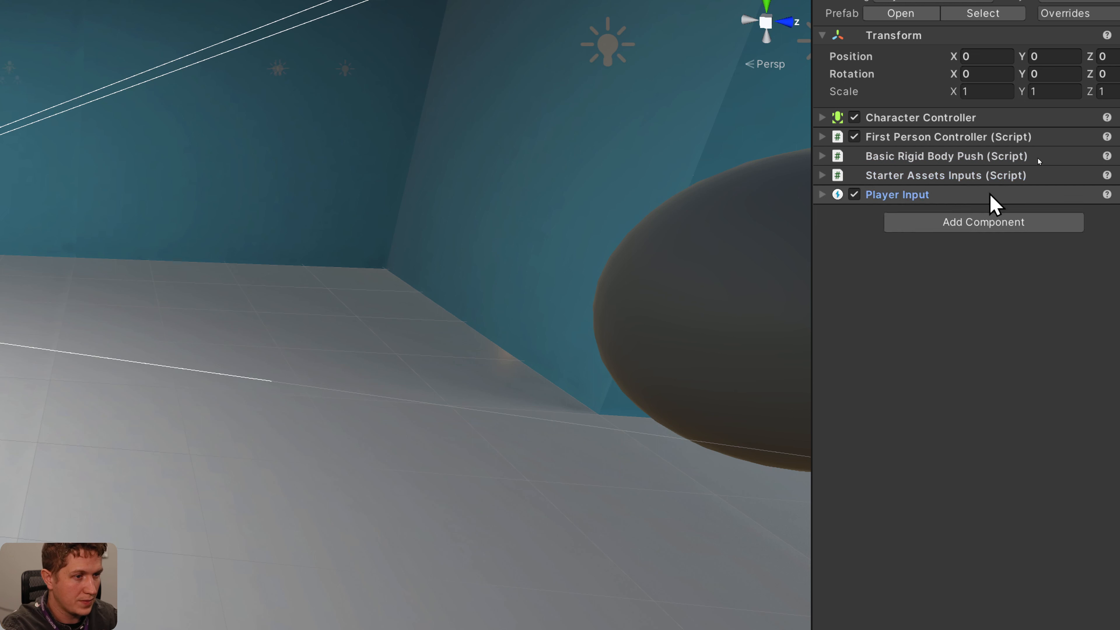
Add a Sphere Collider to the PlayerCapsule, configured as a trigger with a radius of 1.1.
click(1000, 223)
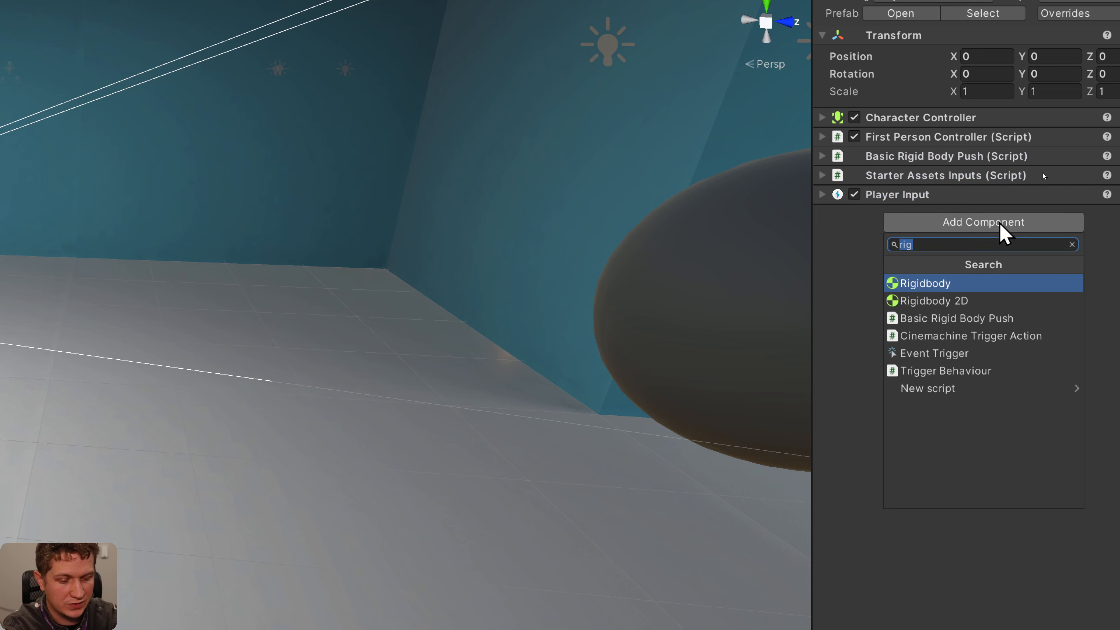
text(sph)
key(Return)
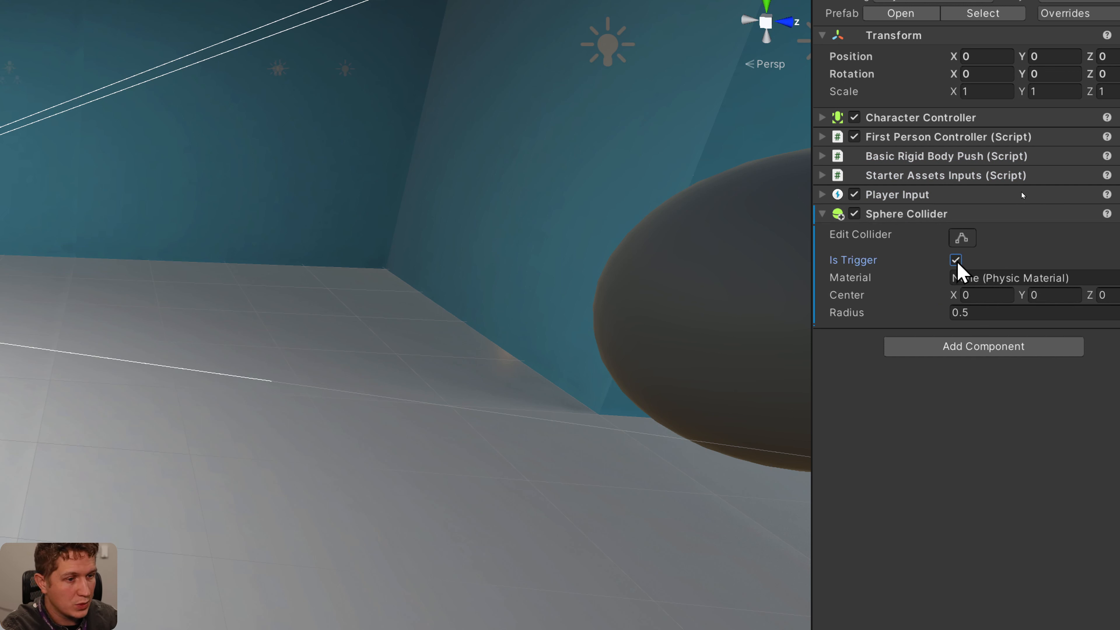
click(982, 312)
text(1.1)
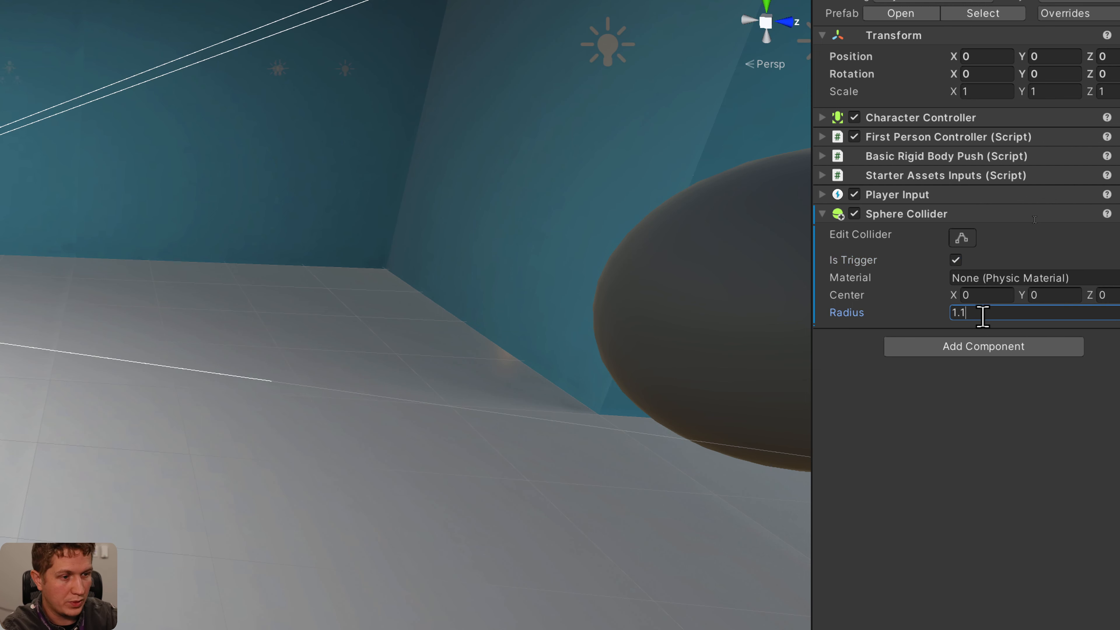
key(Return)
Try radii of 1.9 and 1 on the PlayerCapsule's Sphere Collider, and set the radius back to 1.1.
middle_drag(266, 383, 836, 331)
middle_drag(243, 327, 487, 276)
scroll(487, 275, down, 3)
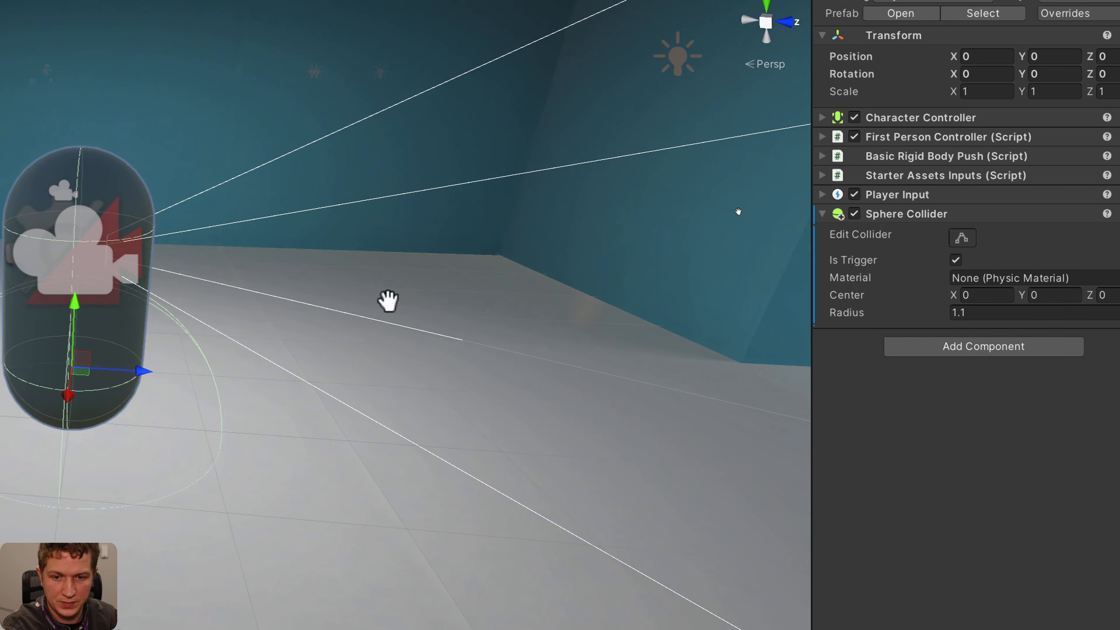
middle_drag(388, 300, 583, 278)
alt+drag(485, 317, 493, 288)
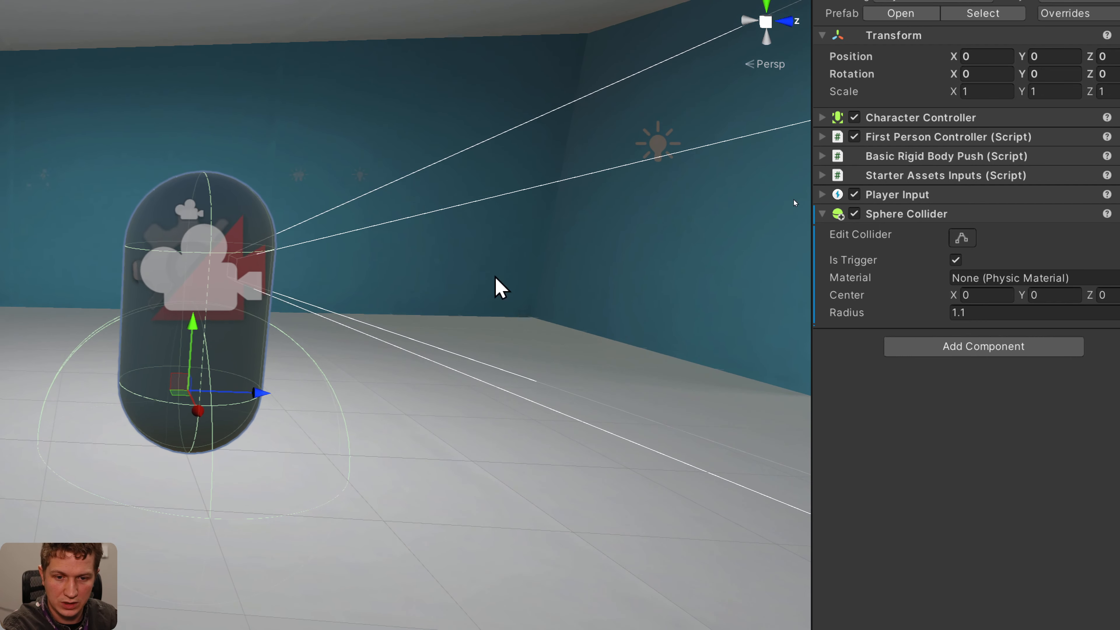
mouse_move(924, 318)
mouse_down()
mouse_move(899, 316)
mouse_move(959, 321)
mouse_move(910, 320)
mouse_move(940, 322)
mouse_up()
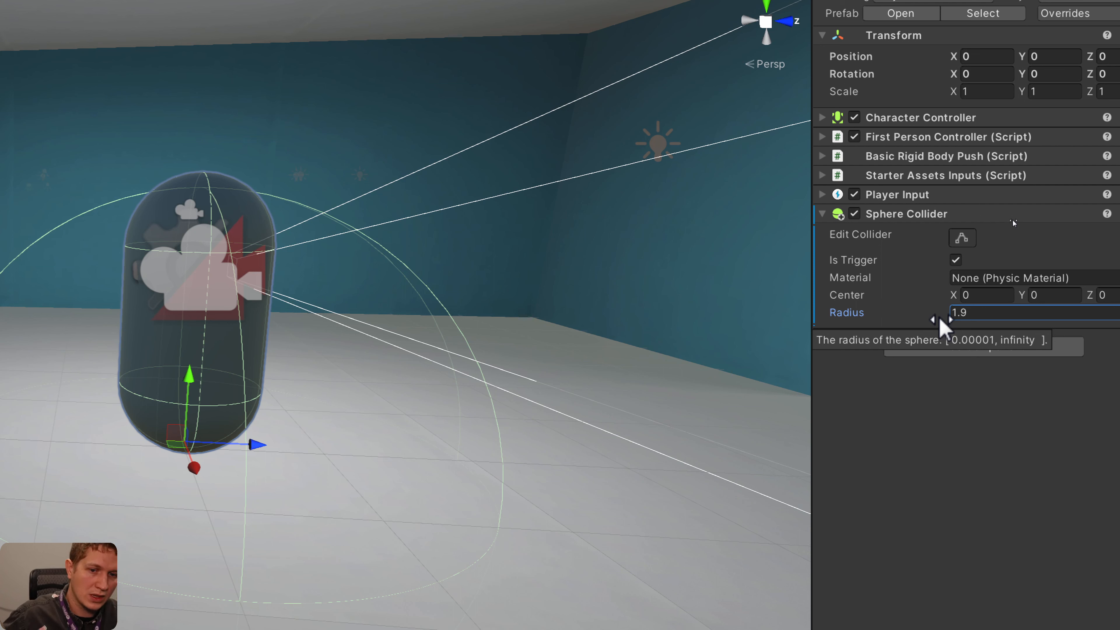
click(957, 313)
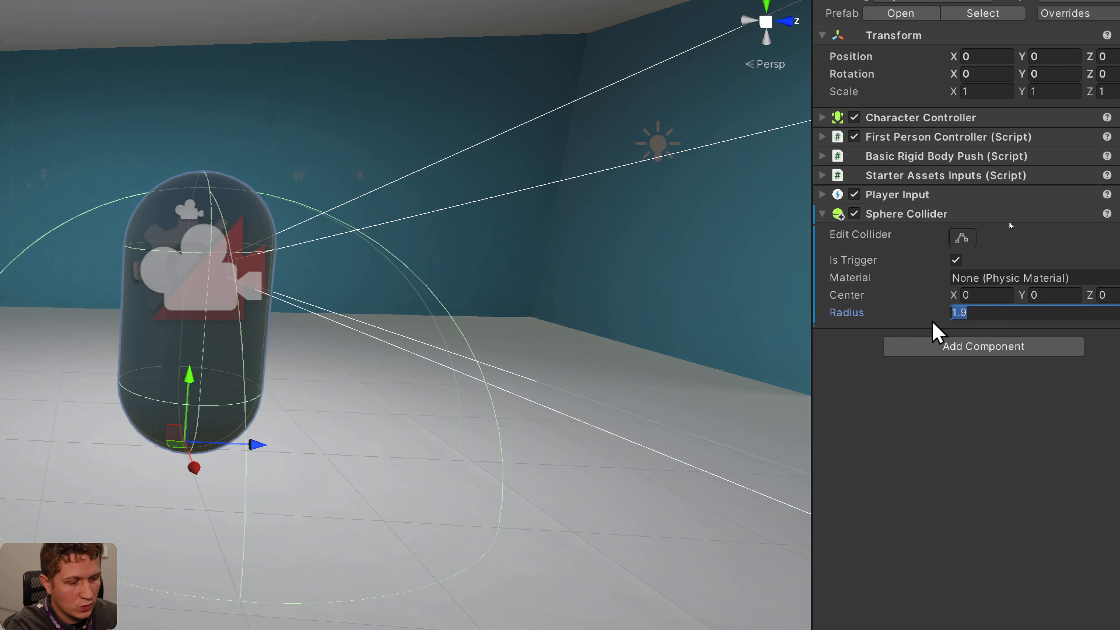
text(1)
key(Return)
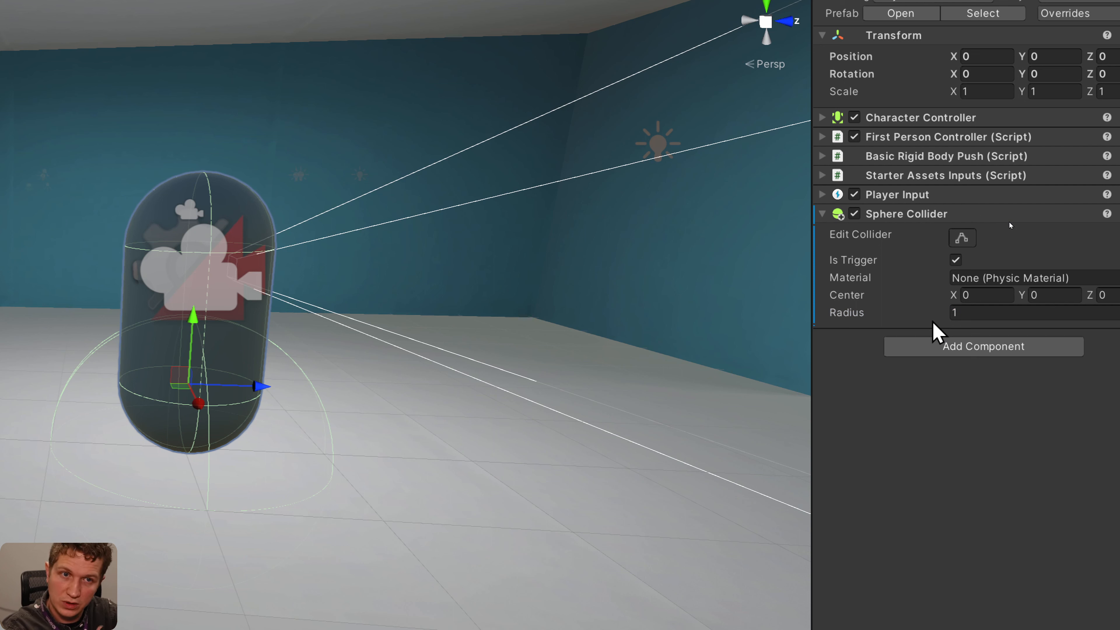
click(987, 311)
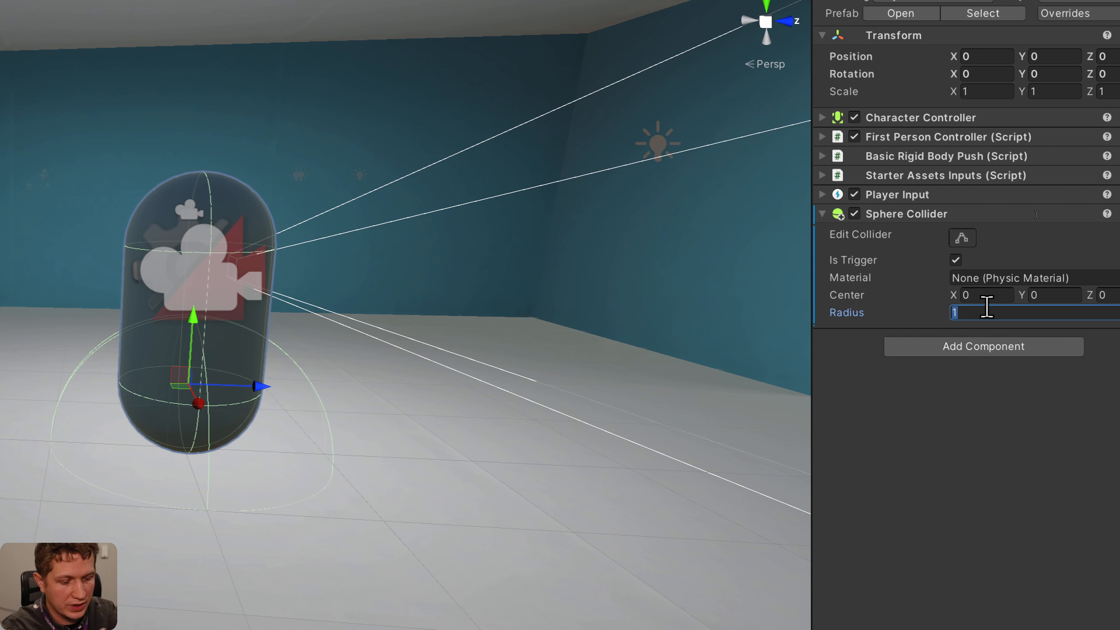
text(1.1)
key(Return)
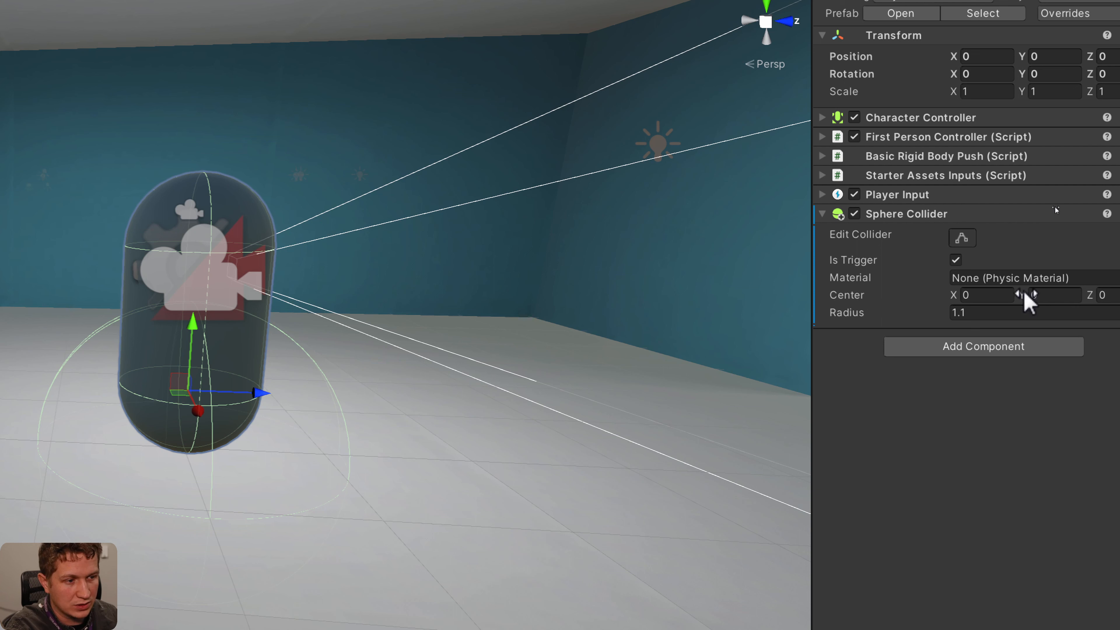
Set the Y center of the PlayerCapsule's Sphere Collider to 1.
drag(1025, 295, 1060, 300)
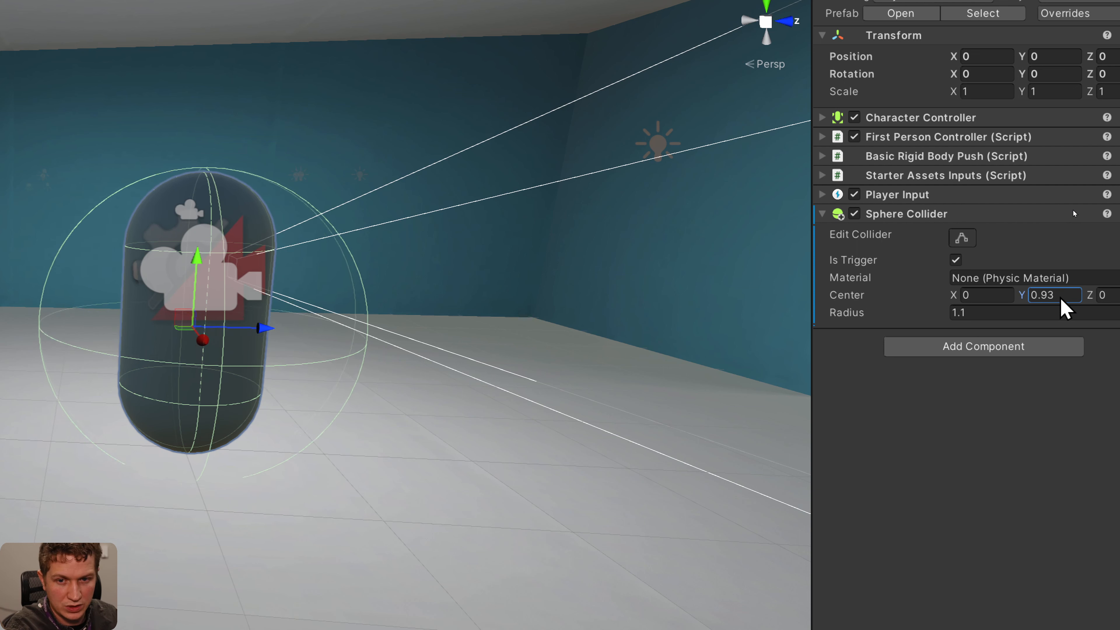
double_click(1060, 296)
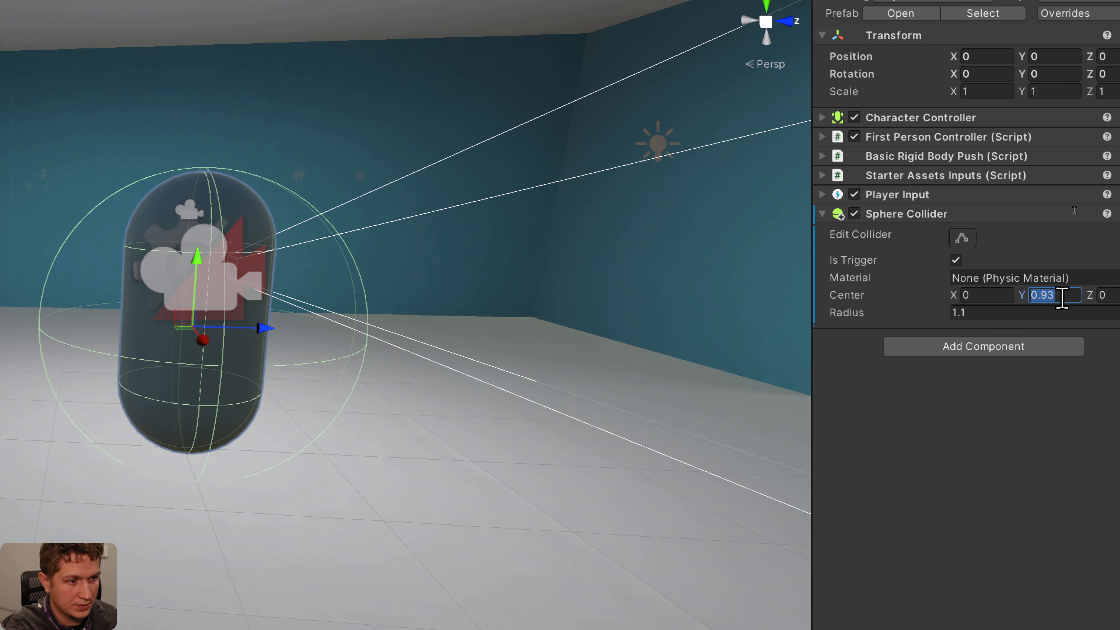
text(1)
key(Tab)
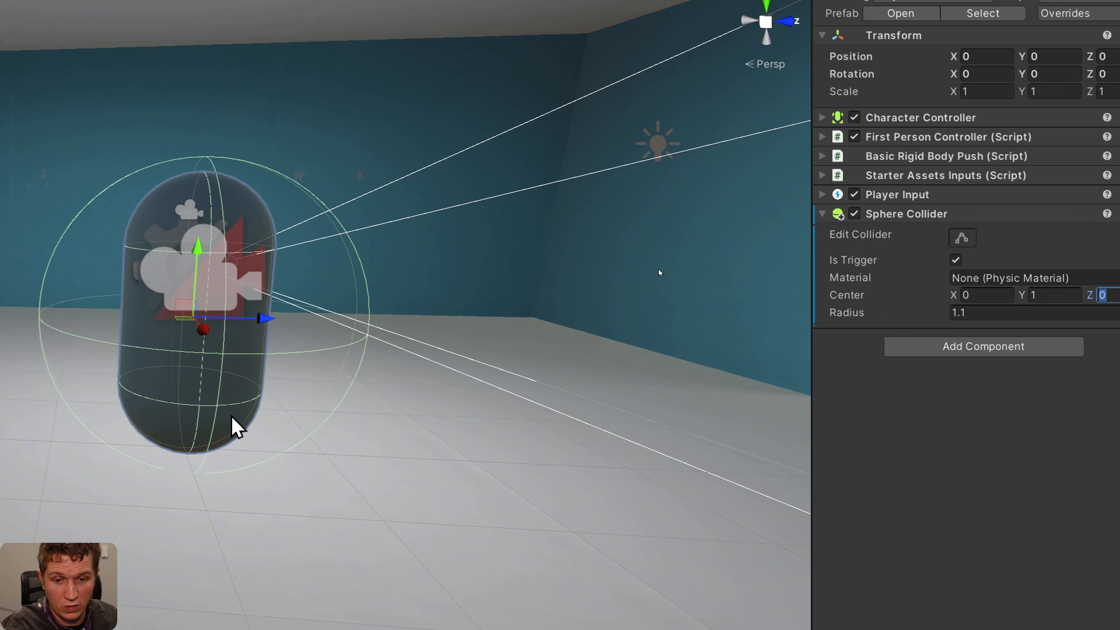
Examine from several angles how the trigger sphere surrounds the PlayerCapsule and where it lies relative to the dark sphere in the room.
alt+drag(232, 416, 273, 363)
middle_drag(242, 427, 546, 128)
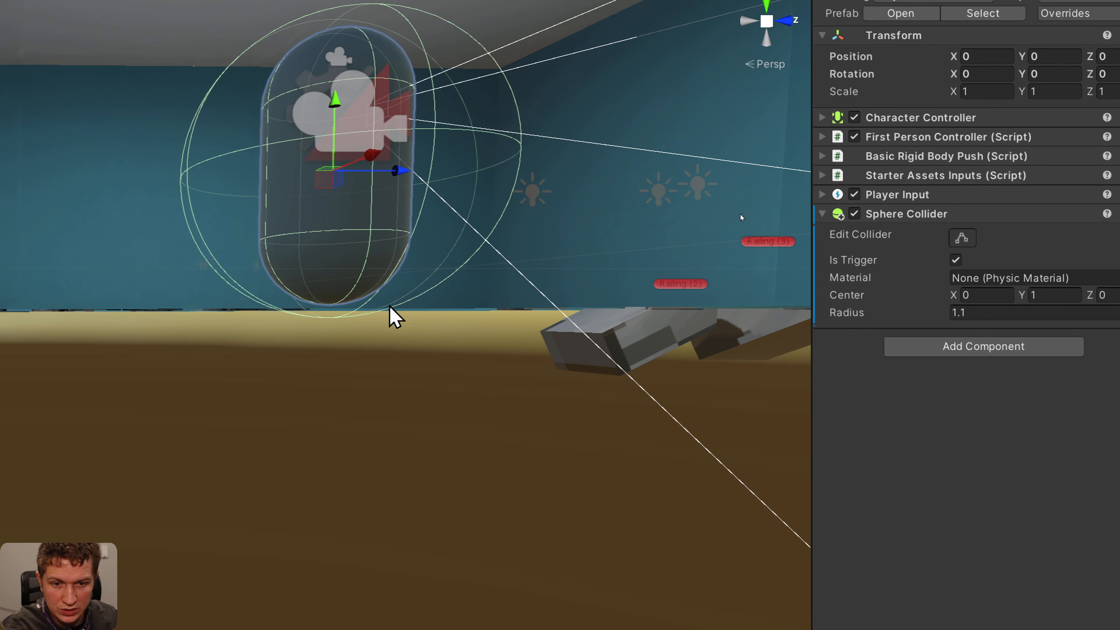
middle_drag(520, 292, 473, 585)
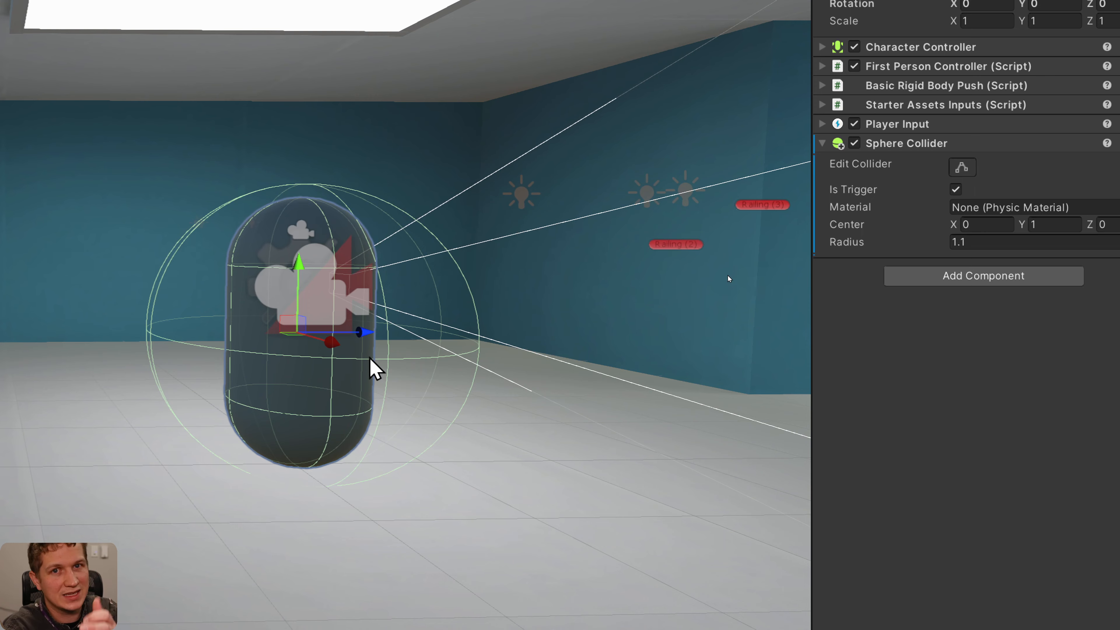
alt+drag(573, 372, 430, 408)
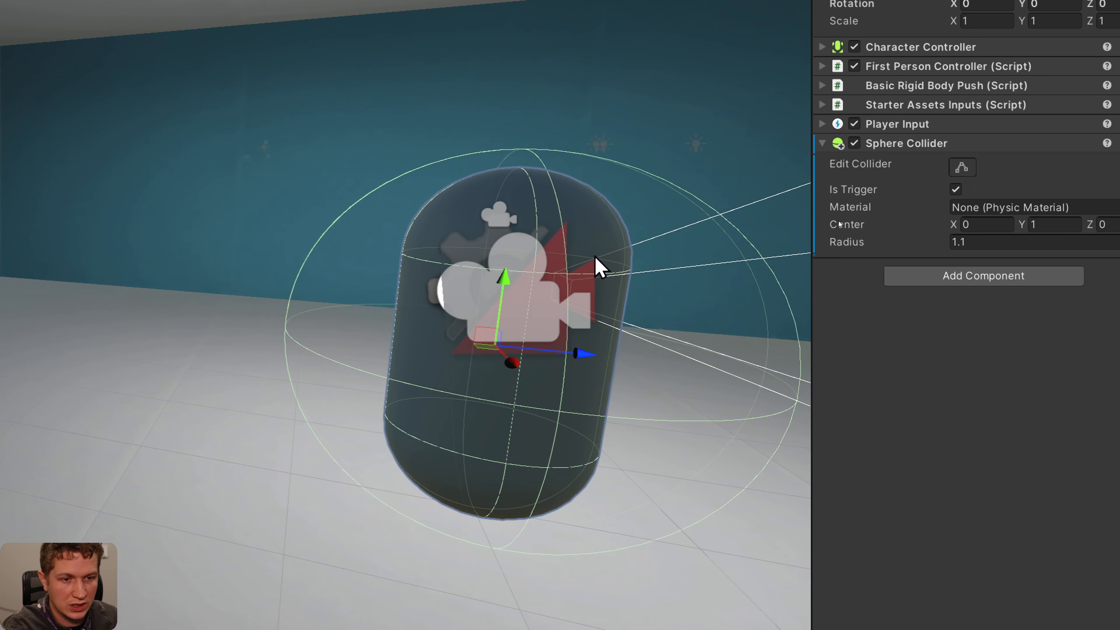
middle_drag(687, 407, 538, 355)
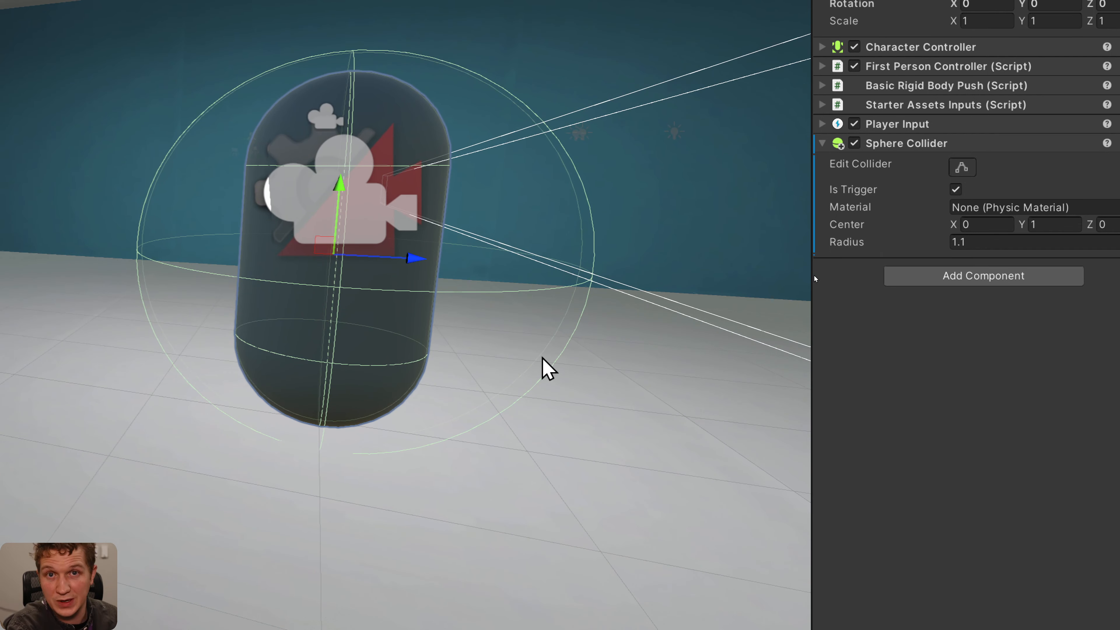
middle_drag(627, 367, 515, 392)
scroll(639, 393, down, 3)
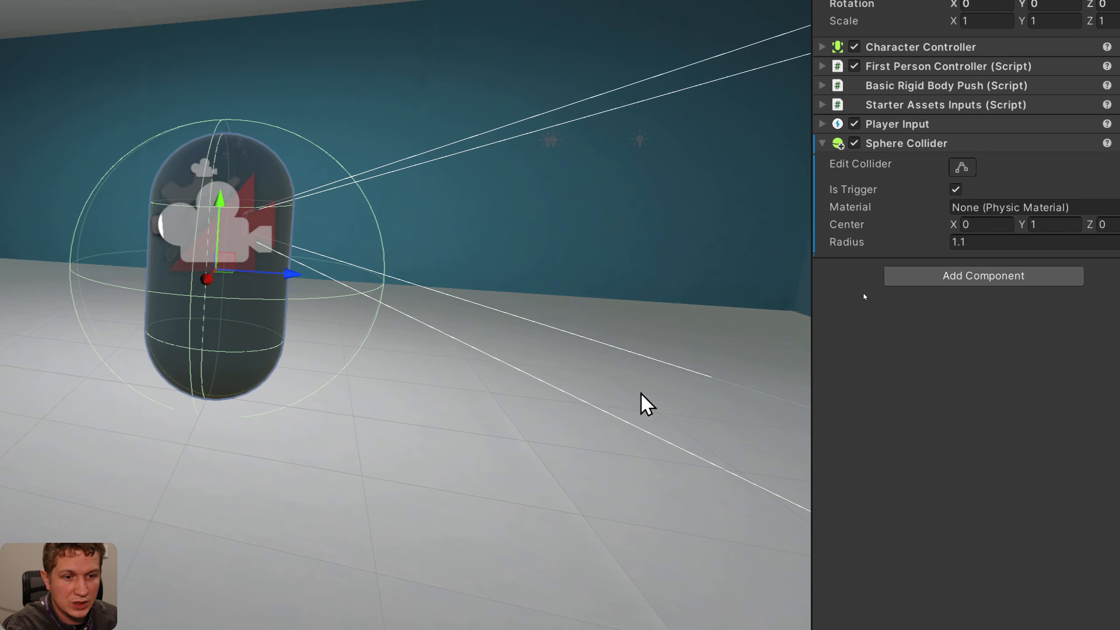
middle_drag(640, 392, 591, 425)
scroll(593, 425, down, 4)
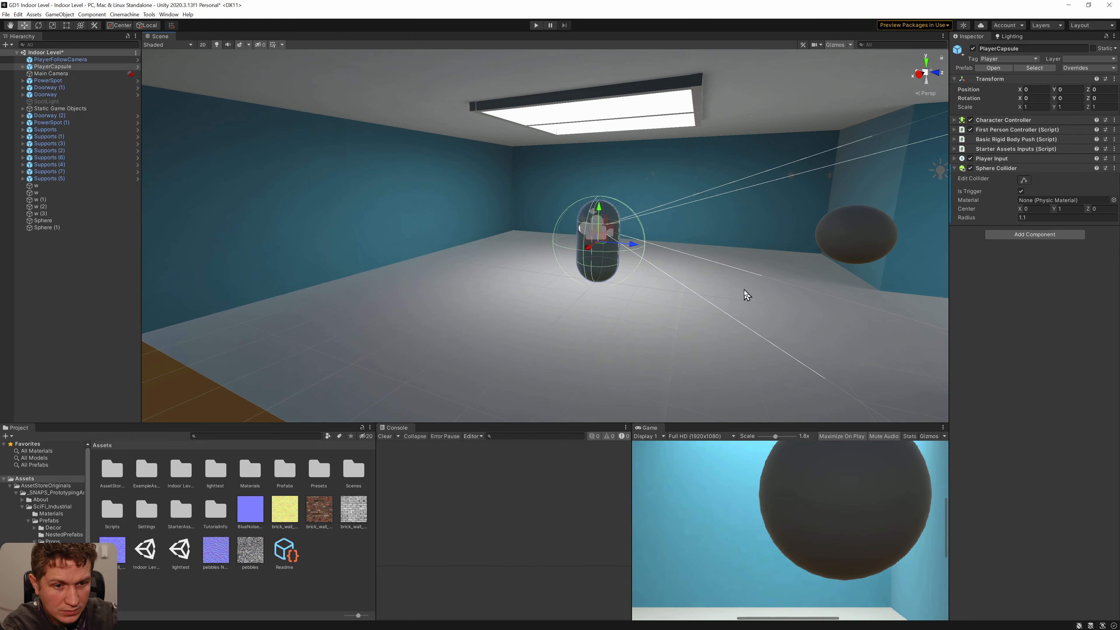
middle_drag(812, 253, 787, 268)
scroll(723, 309, up, 4)
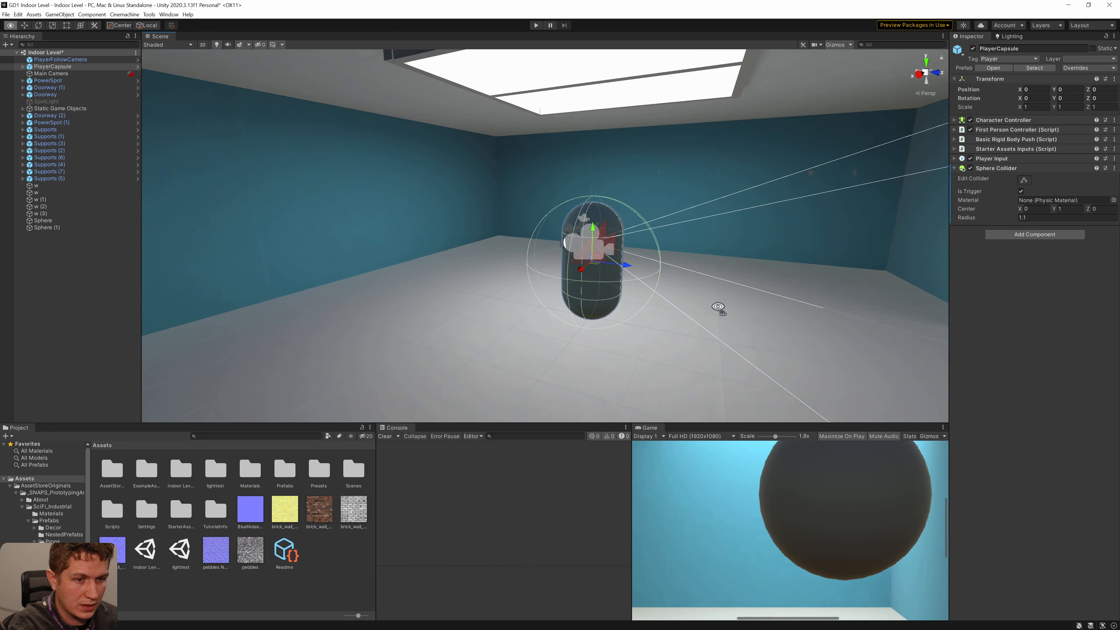
right_drag(721, 310, 811, 304)
scroll(726, 319, up, 4)
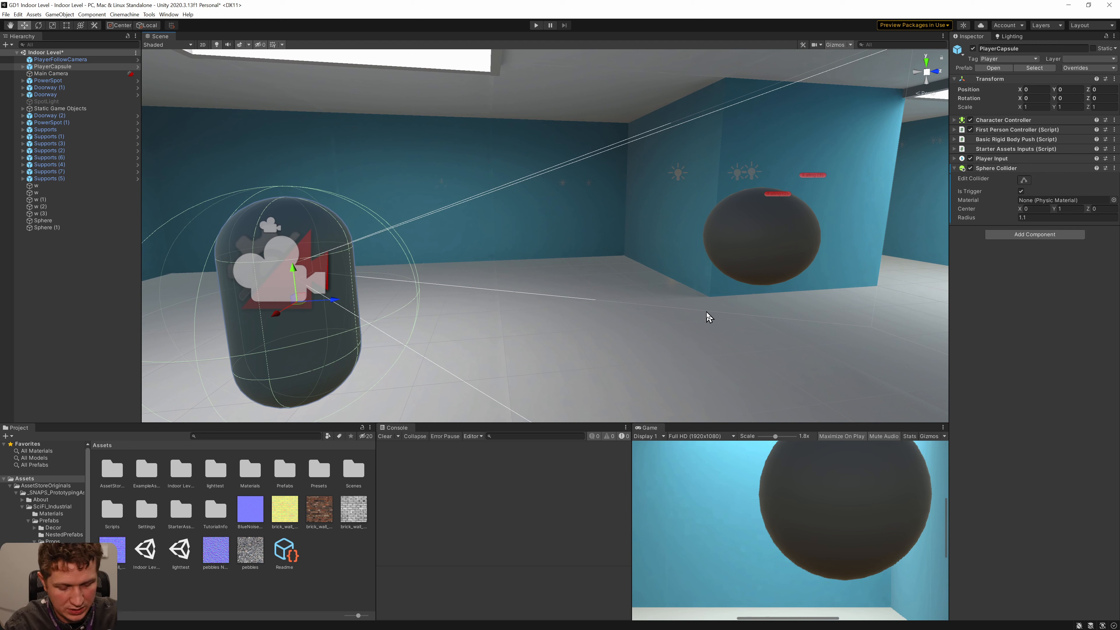
mouse_move(277, 192)
mouse_down()
mouse_move(362, 445)
mouse_move(353, 455)
mouse_up()
mouse_move(635, 154)
mouse_down()
mouse_move(727, 254)
mouse_move(686, 179)
mouse_move(639, 155)
mouse_move(716, 346)
mouse_up()
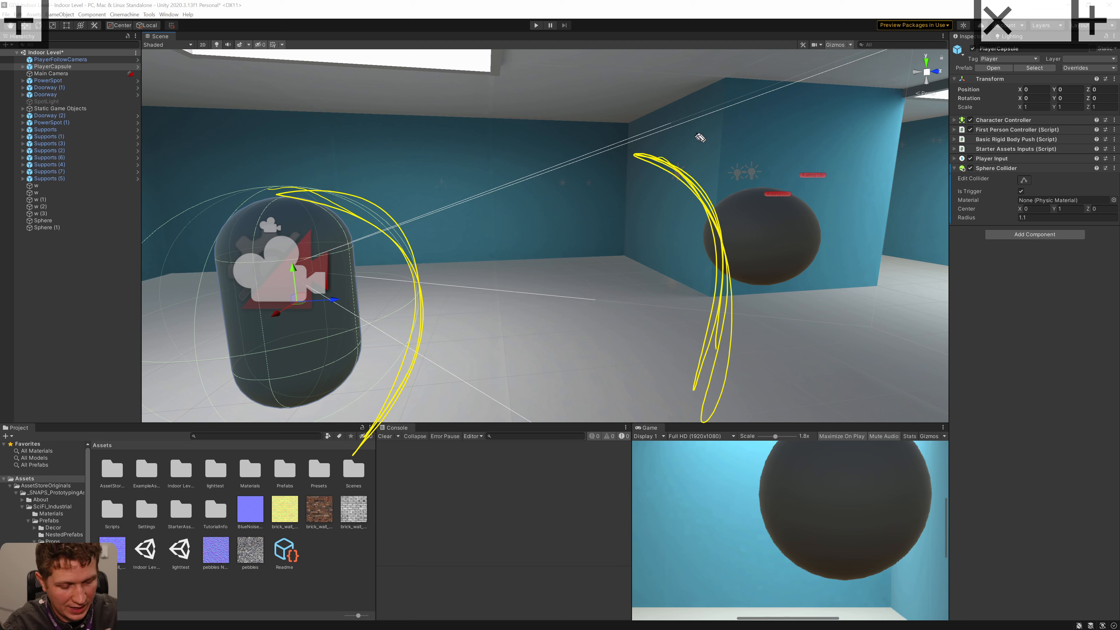
mouse_move(638, 113)
mouse_down()
mouse_move(674, 128)
mouse_move(694, 94)
mouse_move(739, 106)
mouse_move(811, 66)
mouse_move(820, 75)
mouse_move(862, 57)
mouse_up()
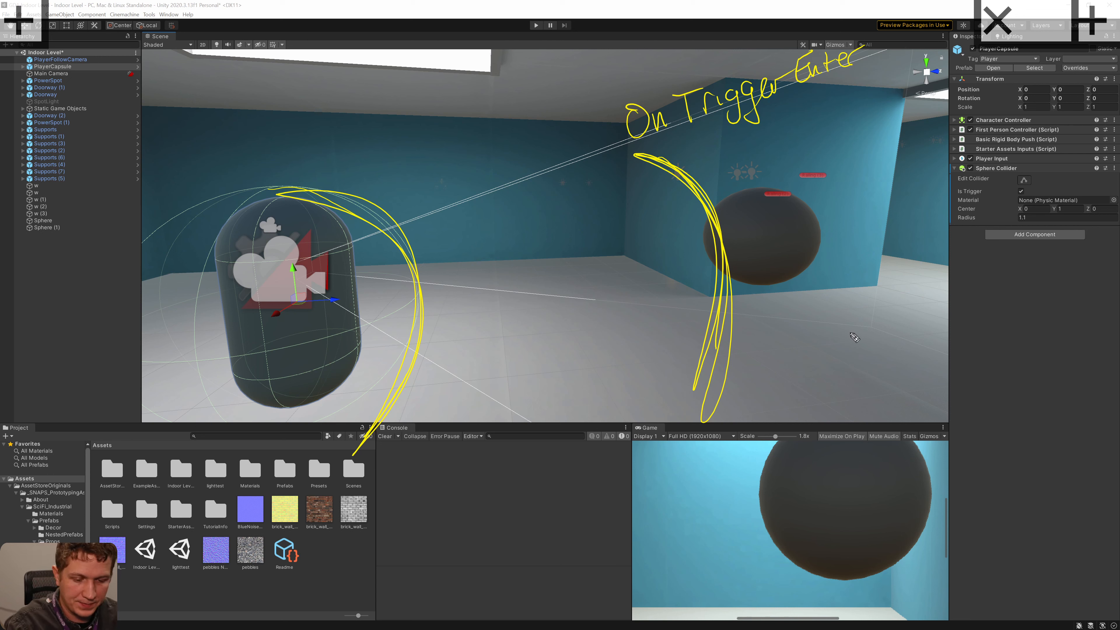
key(Escape)
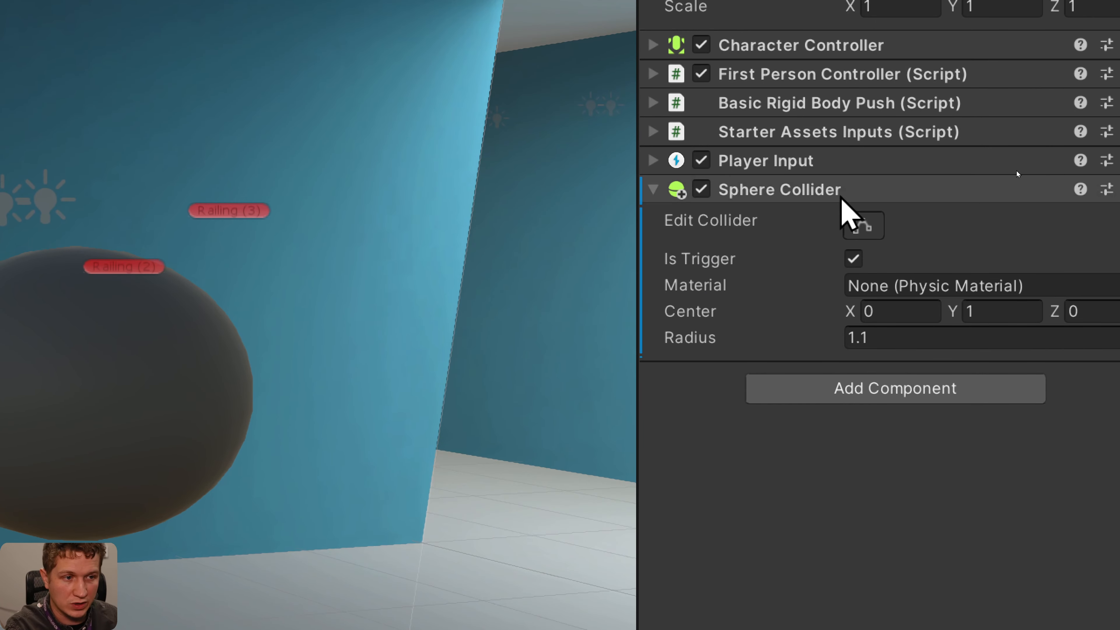
Create and add a new script component called PlayerController on the PlayerCapsule, and open it in Visual Studio Code, trusting the folder's authors.
click(953, 389)
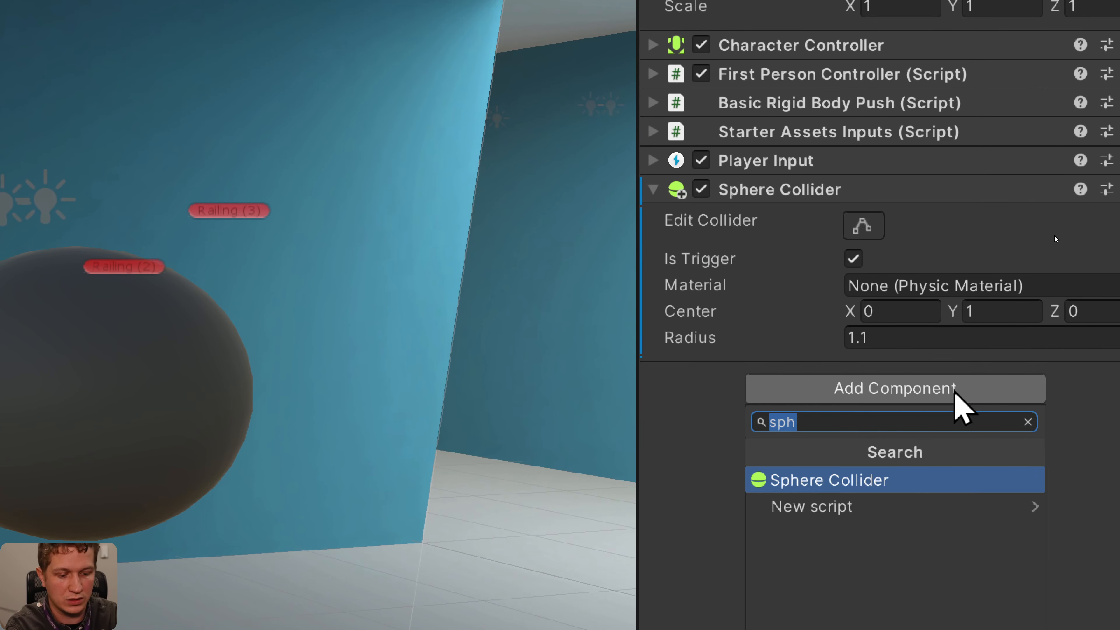
text(PlayerControll)
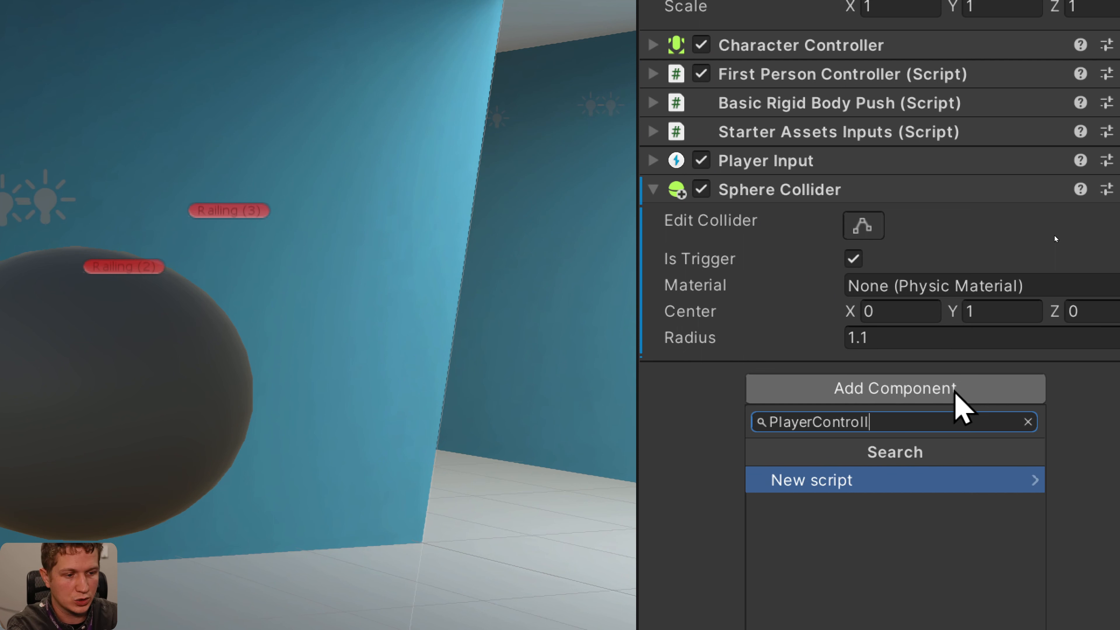
text(er)
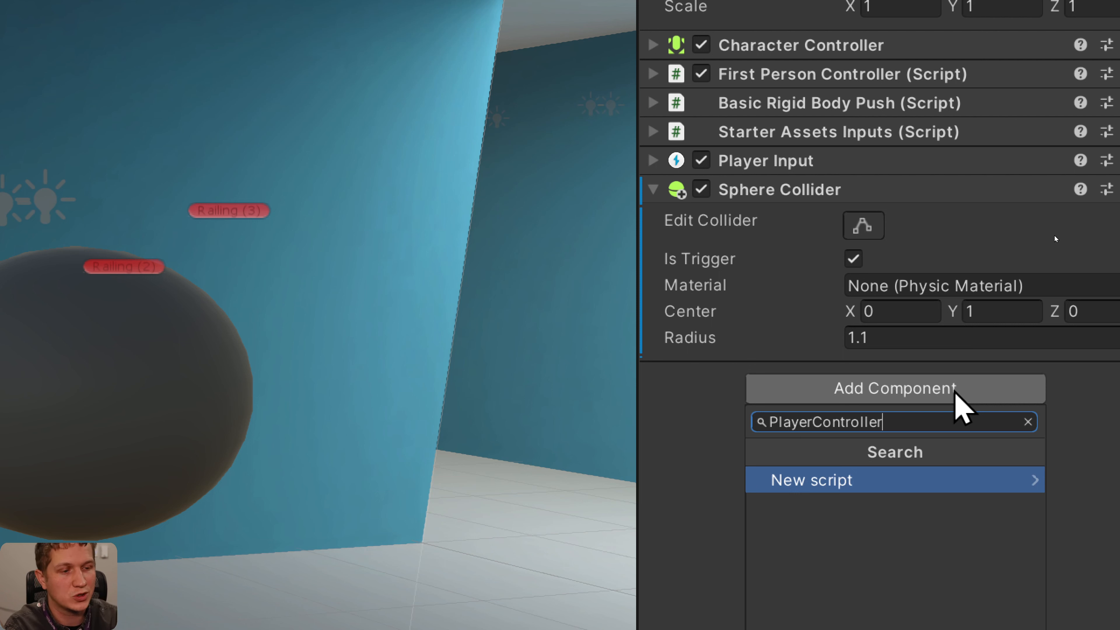
key(Return)
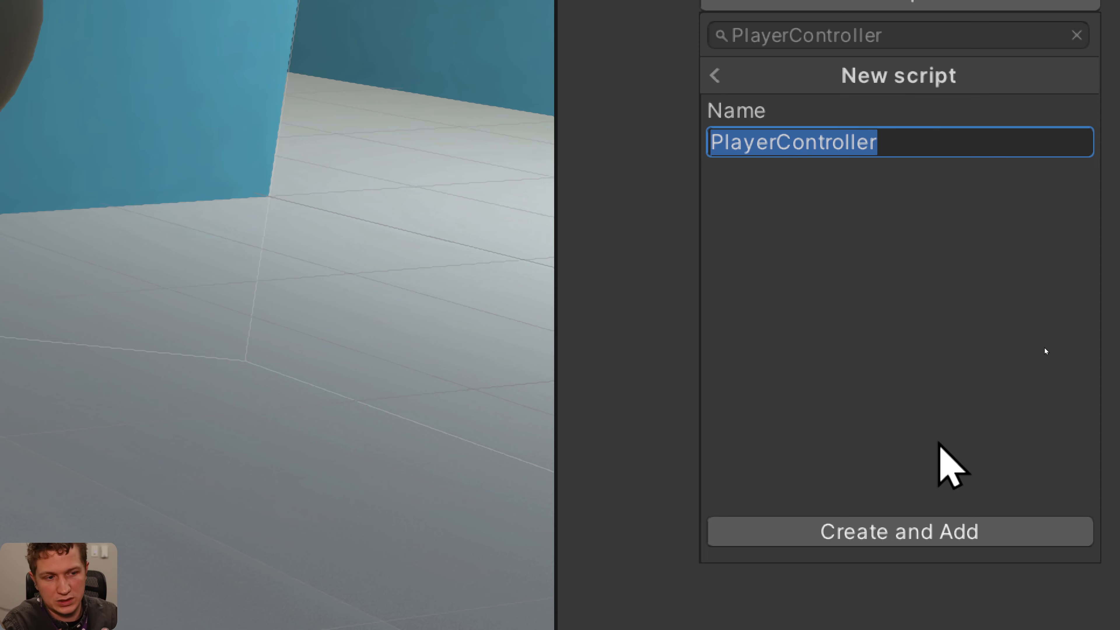
click(1030, 535)
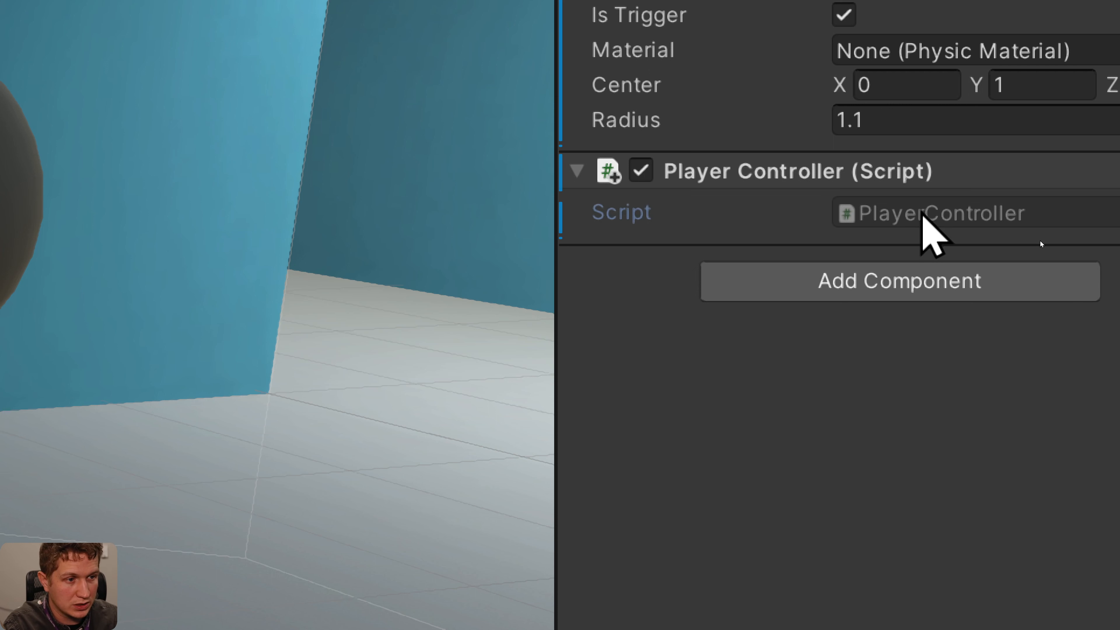
double_click(922, 212)
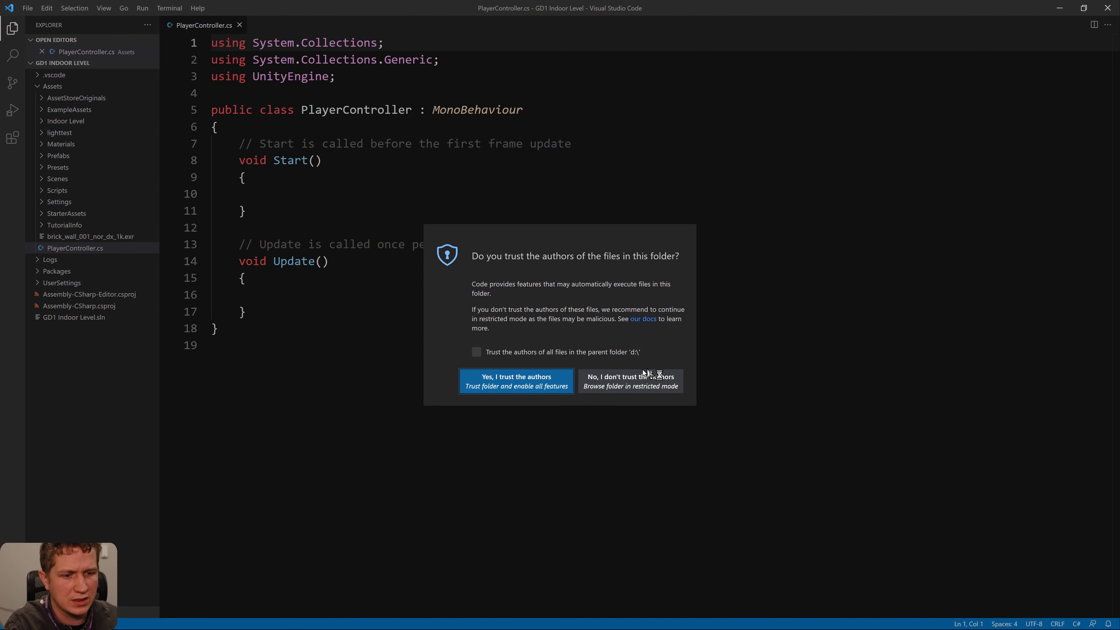
click(559, 378)
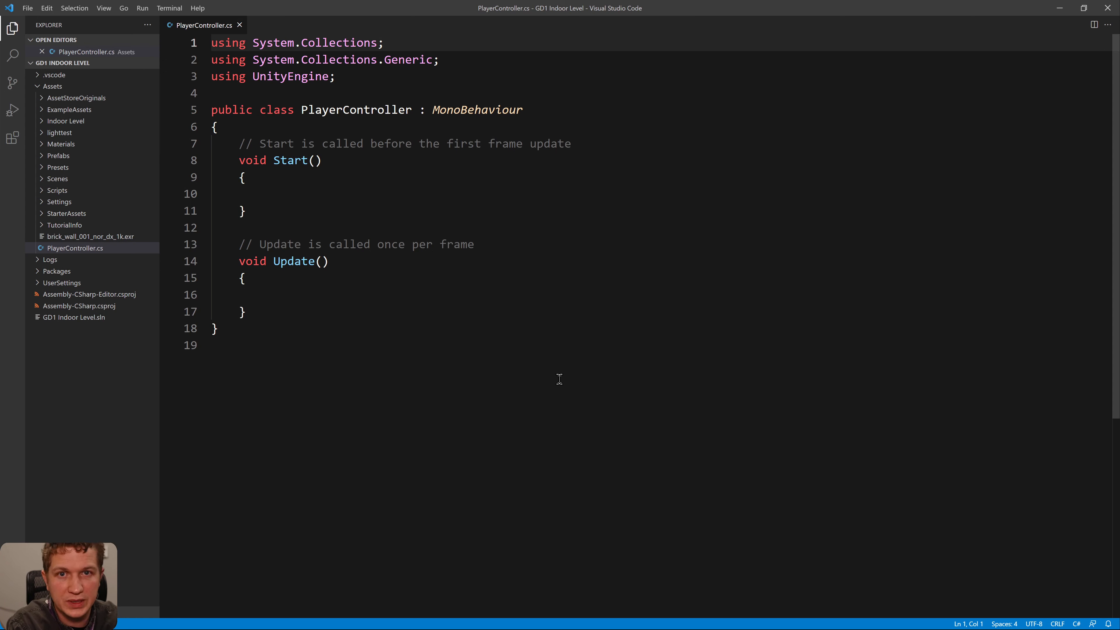
Switch to Unity and check the available External Script Editor choices in the External Tools preferences, keeping the current one.
key(alt+Tab)
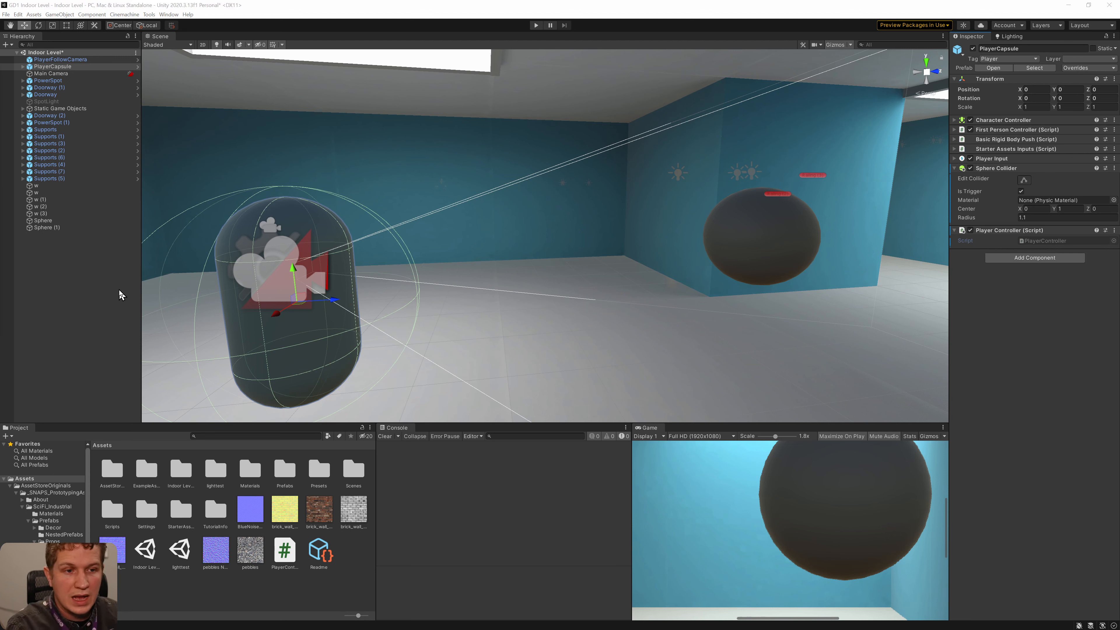
click(113, 299)
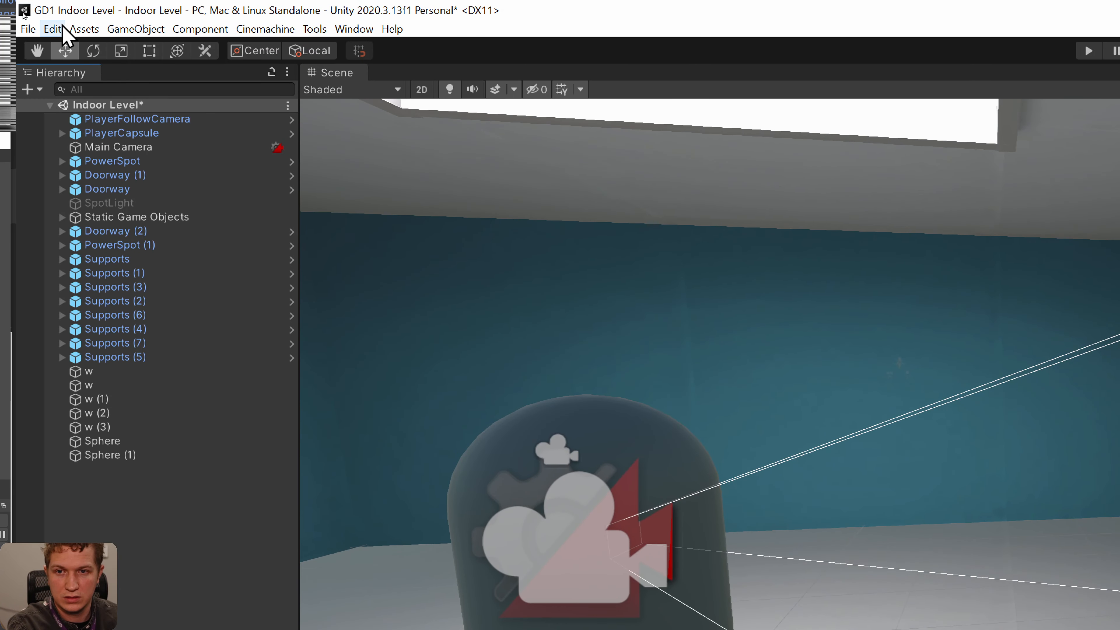
click(52, 29)
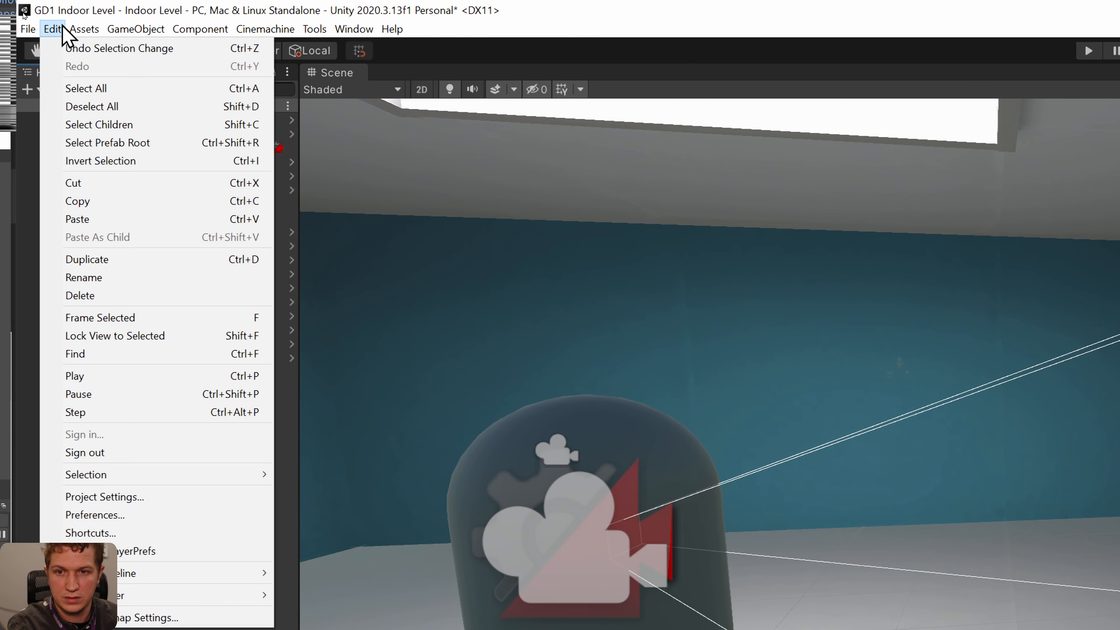
click(160, 518)
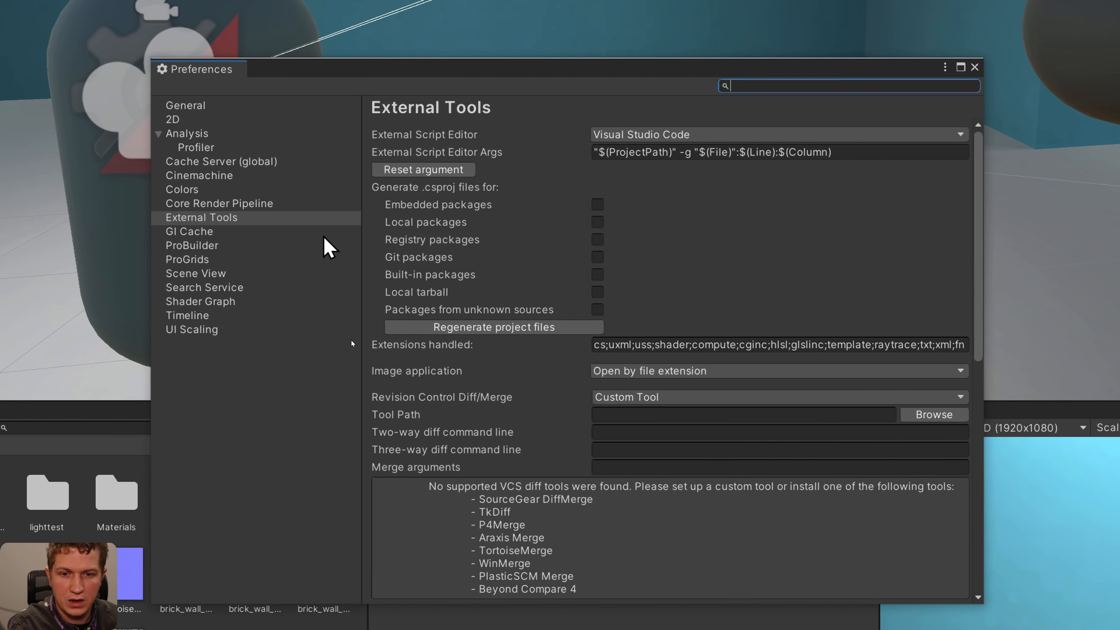
click(232, 219)
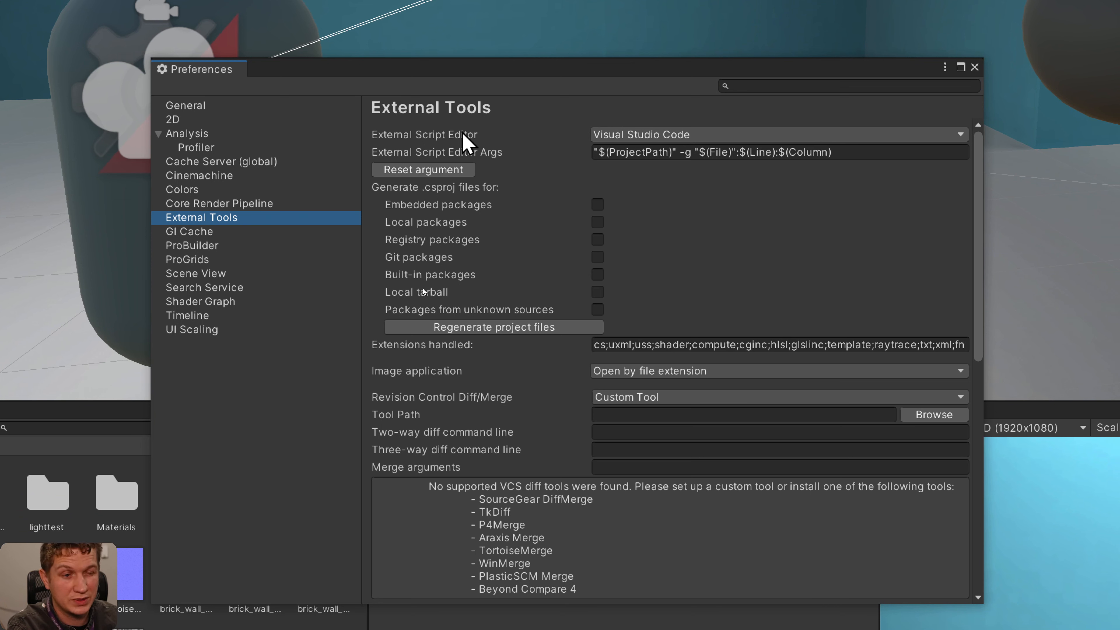
click(707, 134)
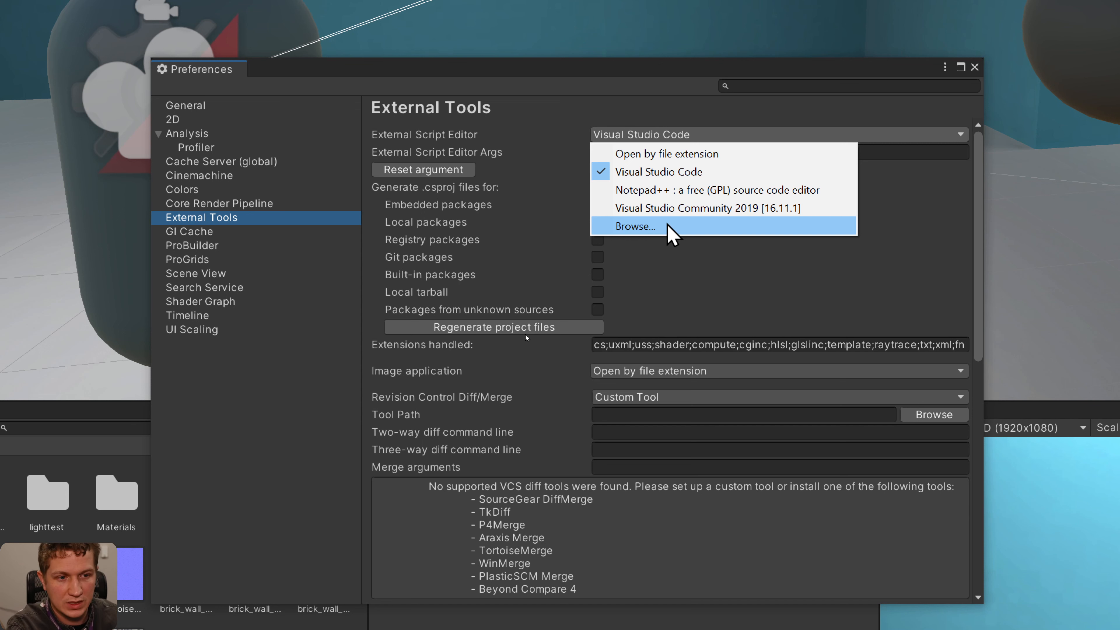
key(Escape)
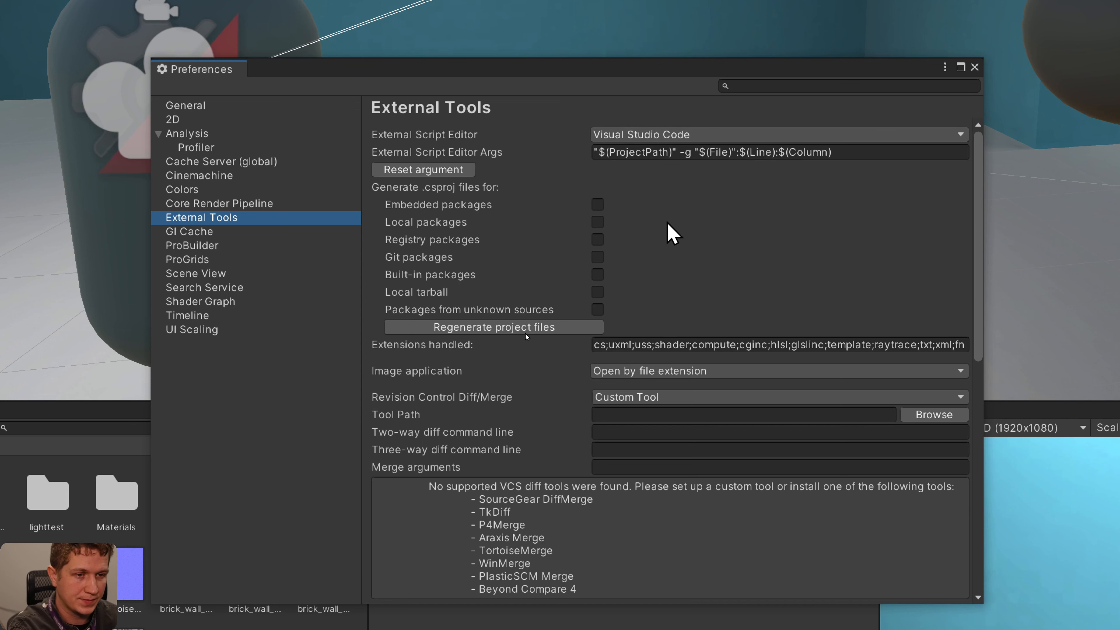
click(974, 67)
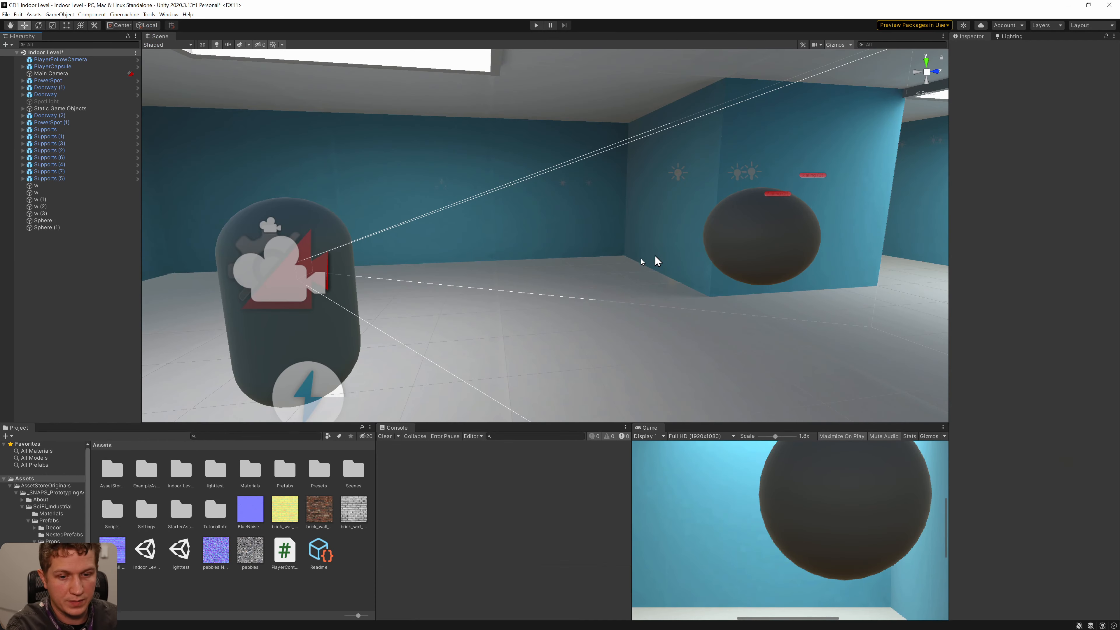
Return to PlayerController.cs in Visual Studio Code, hide the file explorer and enlarge the interface zoom.
key(alt+Tab)
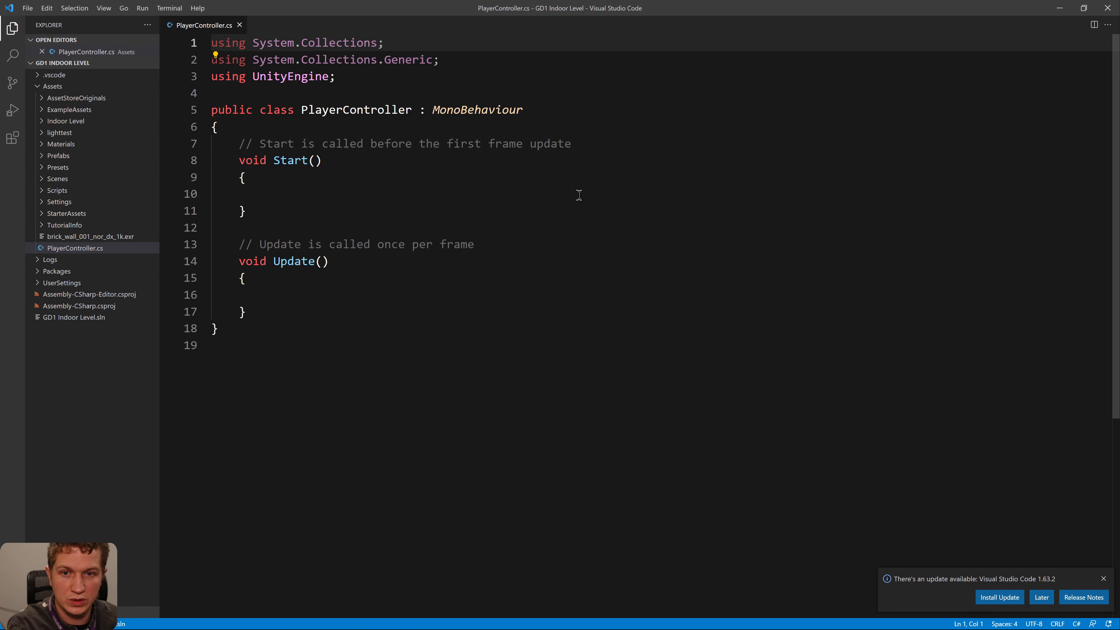
click(12, 28)
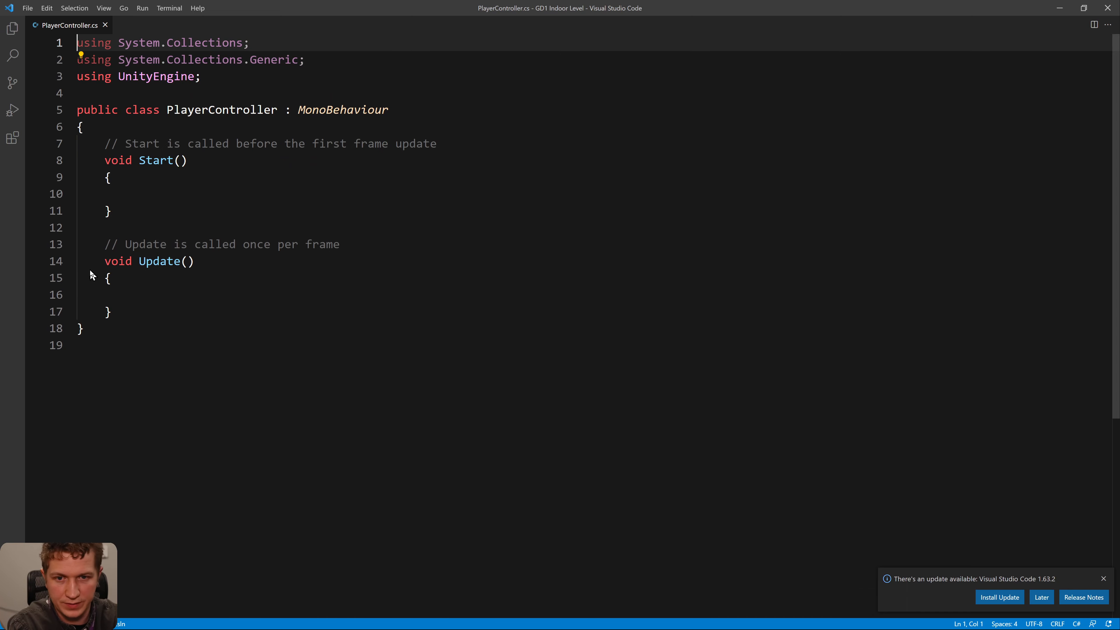
key(ctrl+equal)
key(ctrl+equal)
key(ctrl+equal)
key(ctrl+minus)
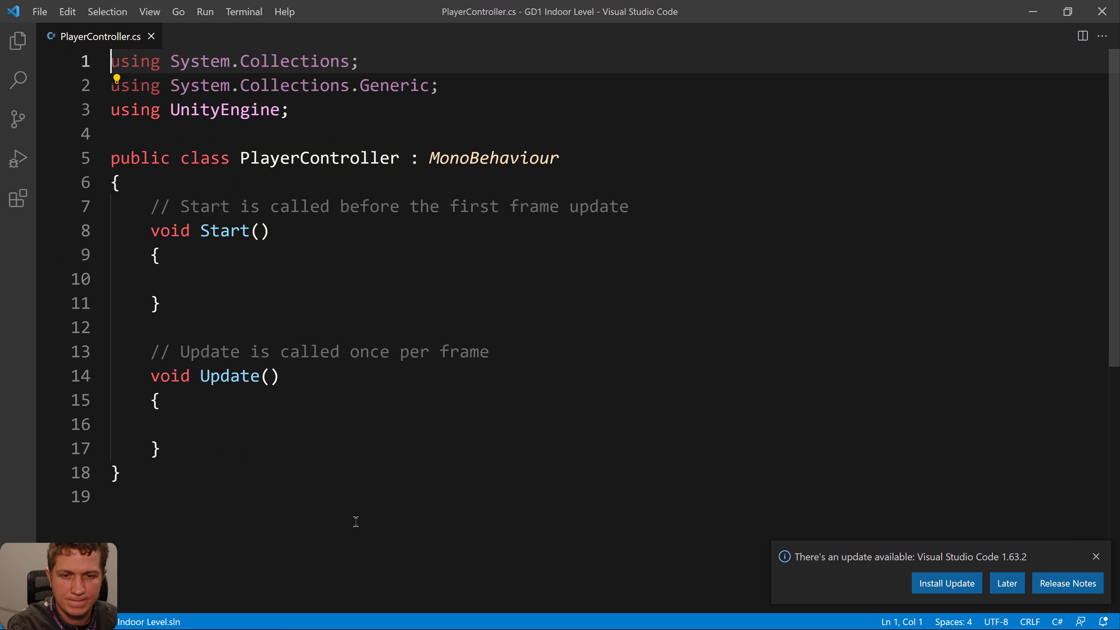
Clear all template code from PlayerController.cs, save the empty file, and write "using UnityEngine;" on the first line.
drag(355, 518, 47, 74)
key(BackSpace)
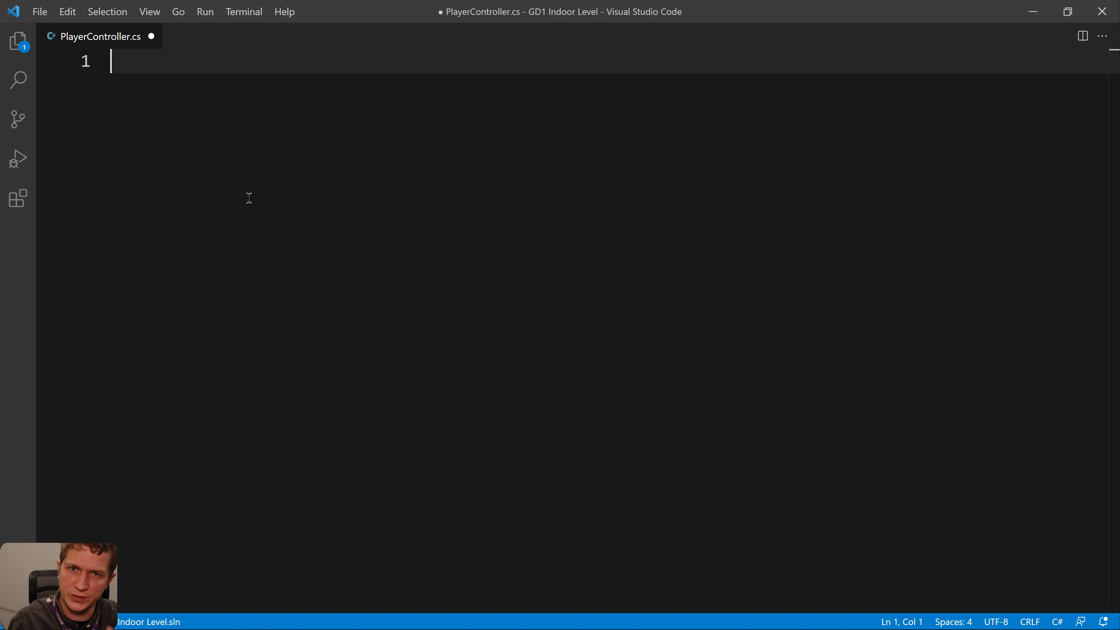
key(ctrl+s)
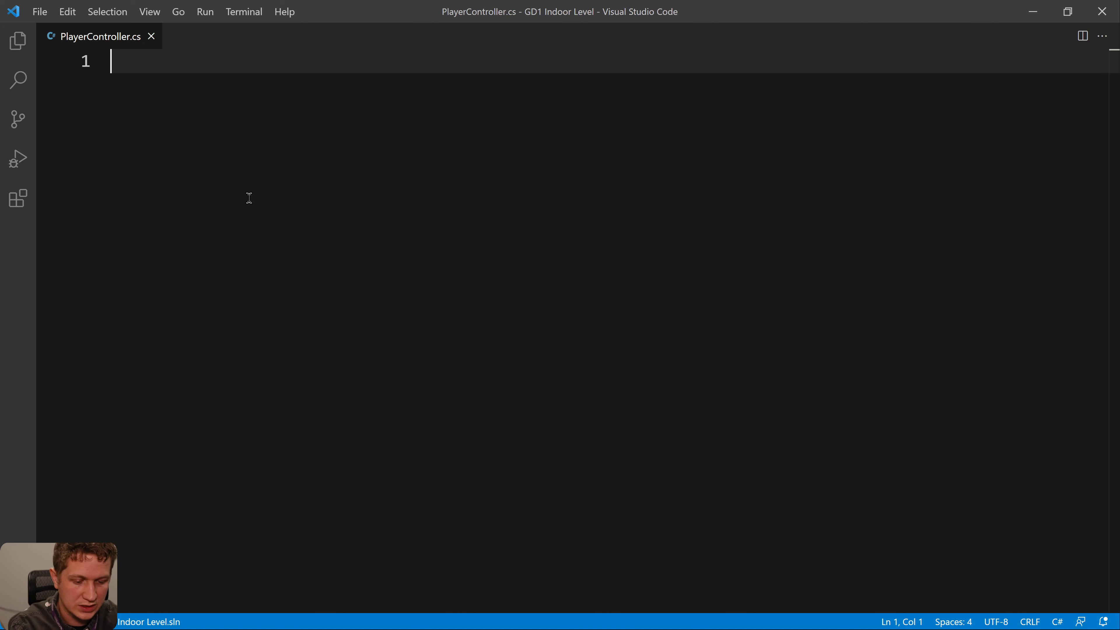
text(using UnityEngine;)
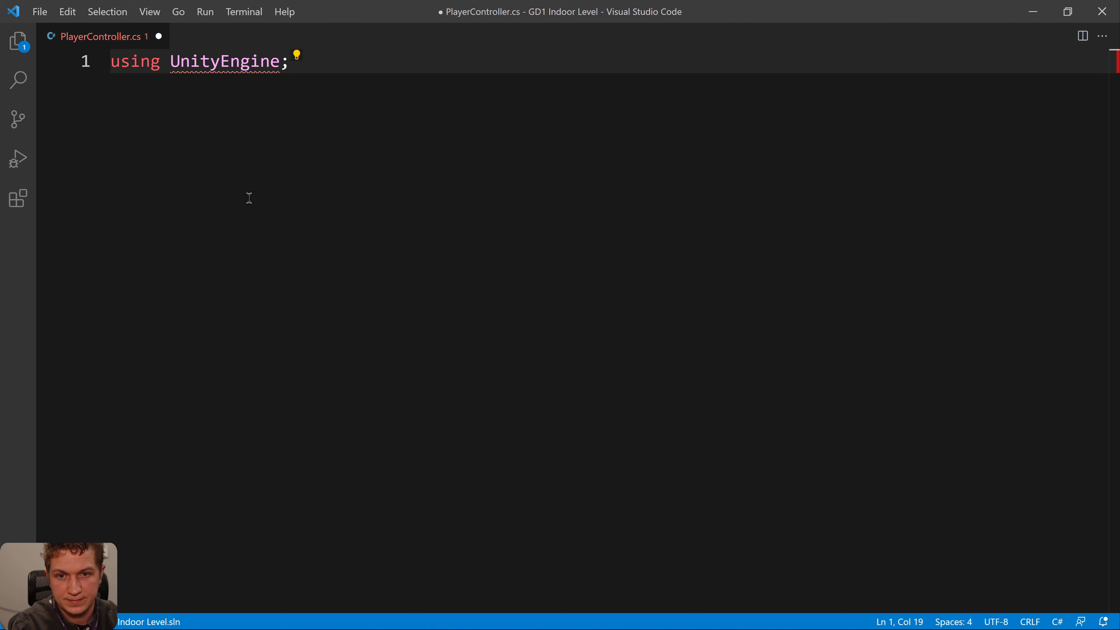
Save PlayerController.cs, leave a blank line below the using directive, and write "public class PlayerController" on line 3.
key(ctrl+s)
key(Return)
key(Return)
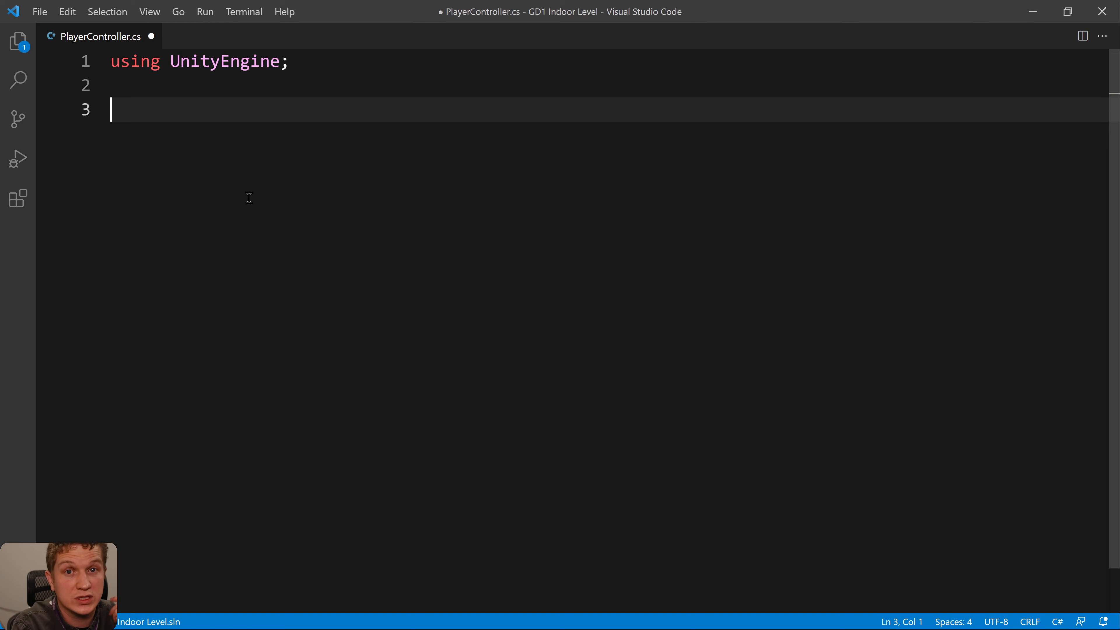
key(ctrl+s)
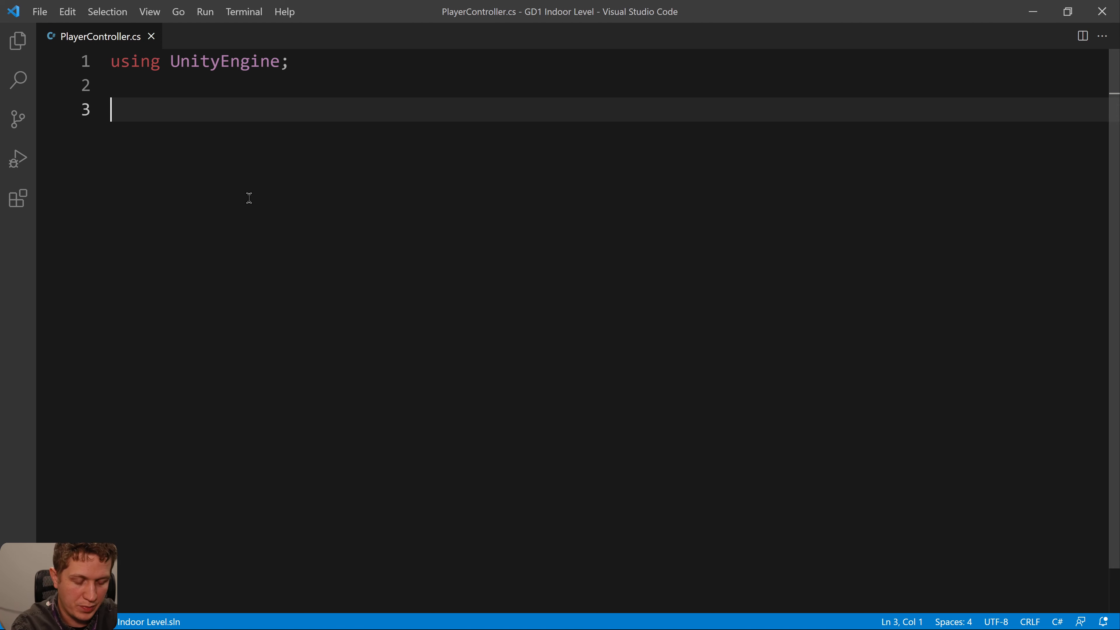
text(public)
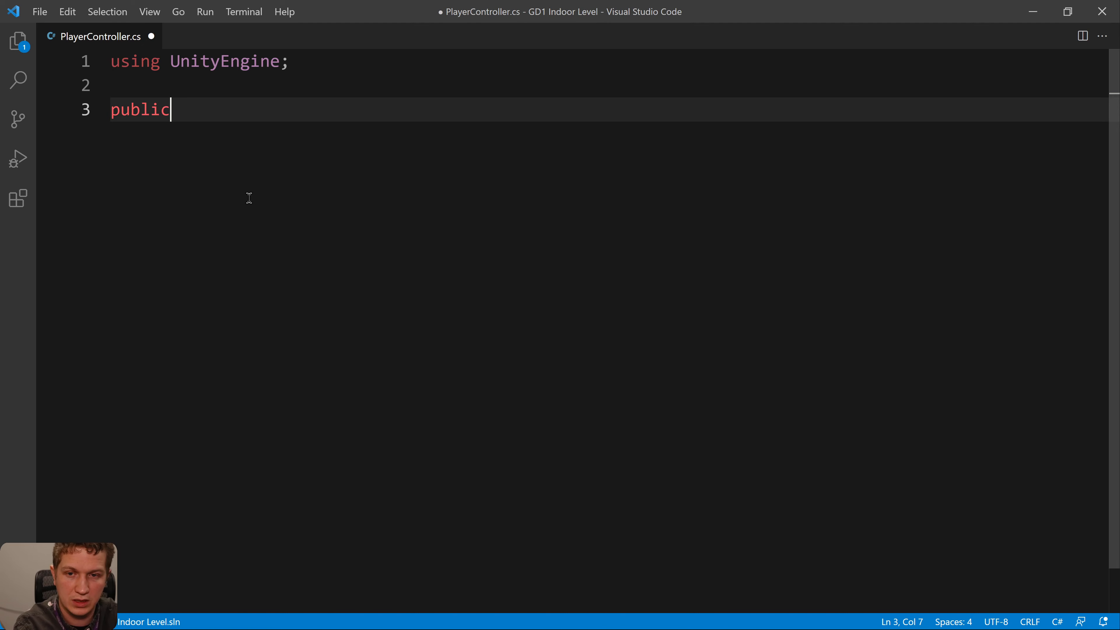
text( class P)
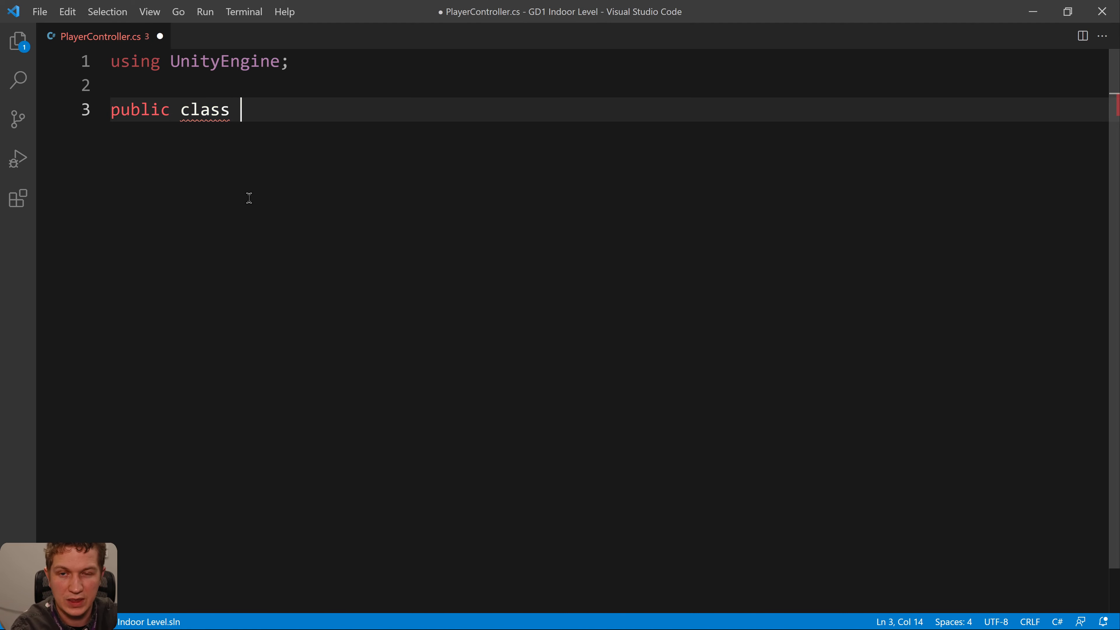
text(layerController)
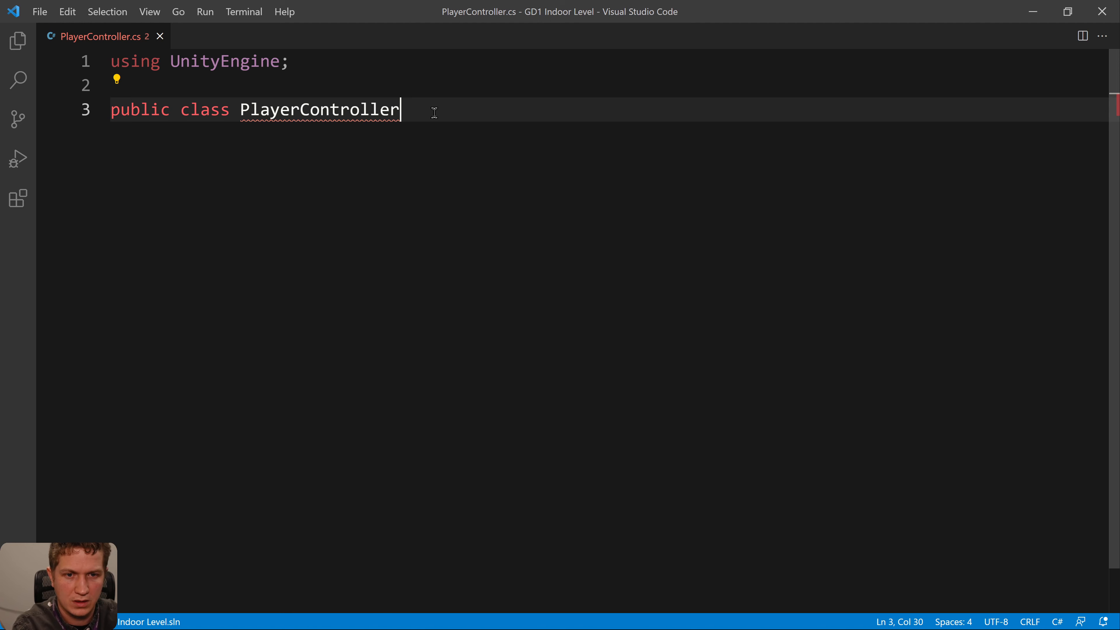
Try to make the PlayerController class inherit from its base class by adding ": Monobehavior" to the declaration.
text(: Mono)
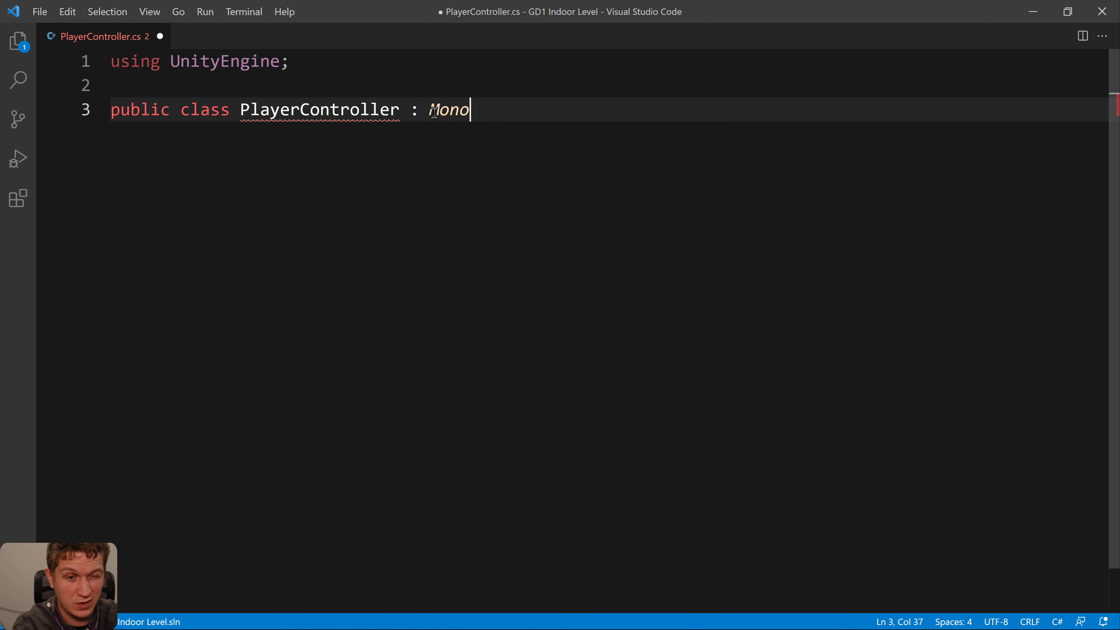
text(beha)
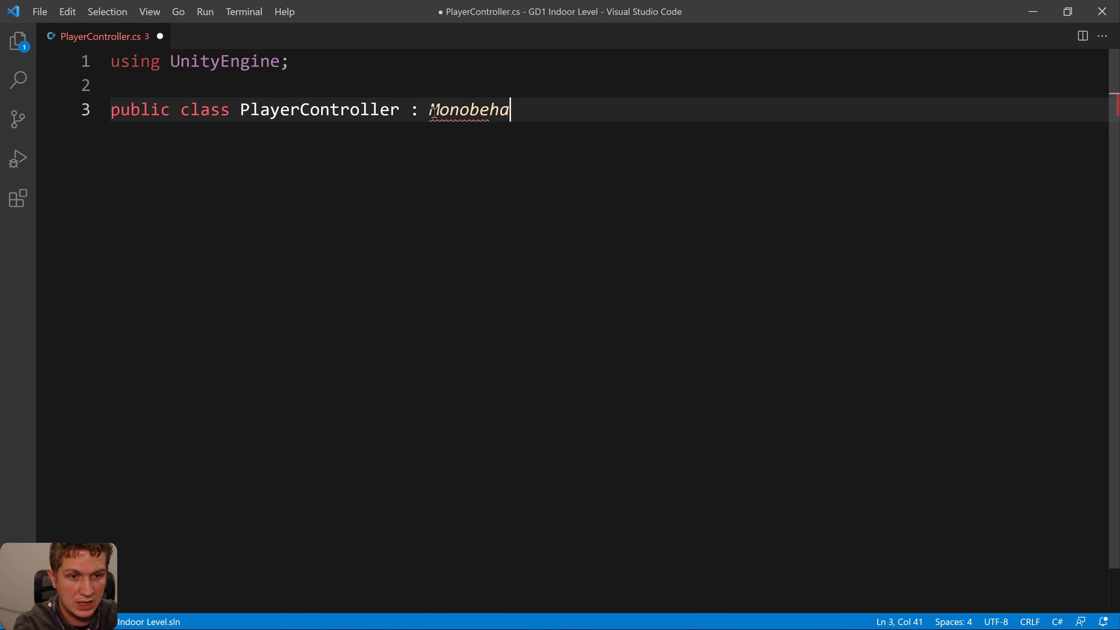
text(vior)
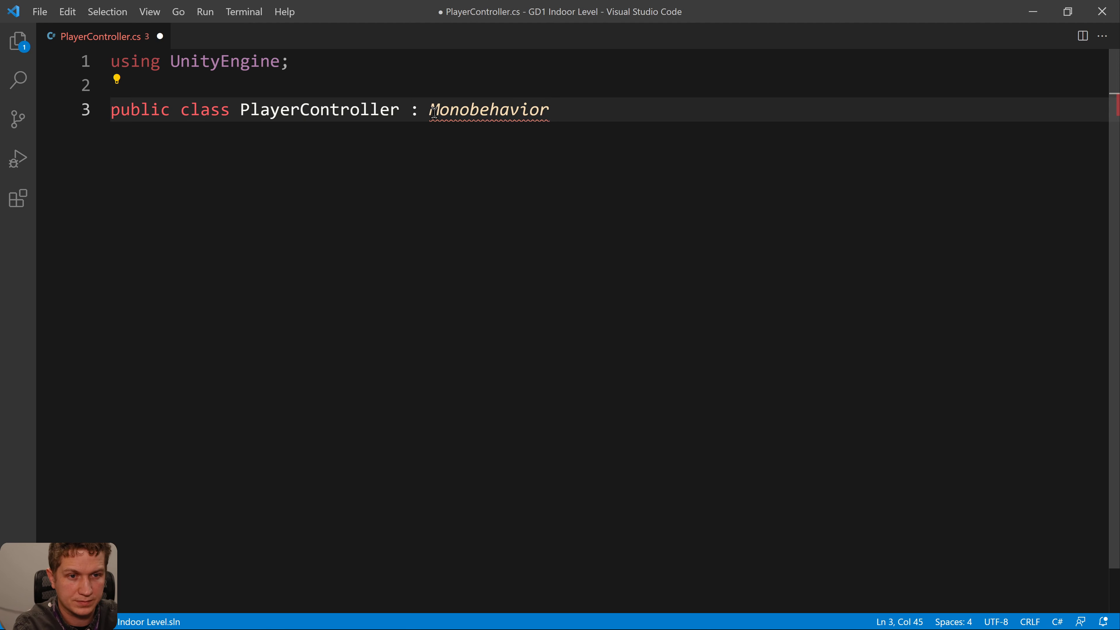
Undo all edits in PlayerController.cs back to the original template code with the MonoBehaviour class and its Start and Update methods.
key(ctrl+BackSpace)
key(ctrl+BackSpace)
key(ctrl+BackSpace)
key(ctrl+BackSpace)
key(ctrl+BackSpace)
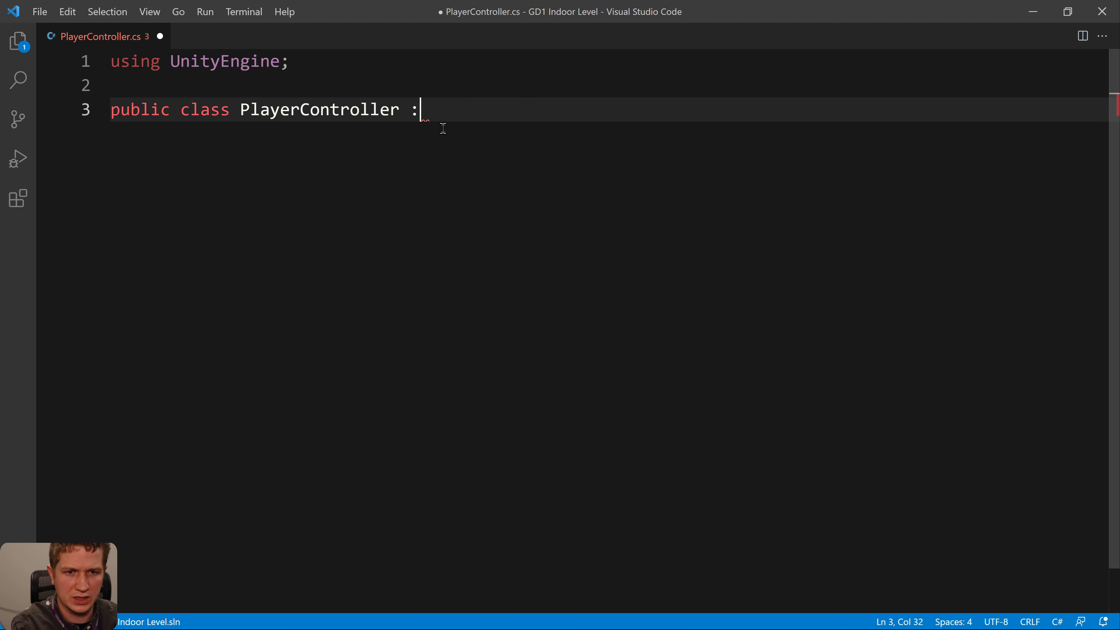
key(ctrl+BackSpace)
key(ctrl+BackSpace)
key(ctrl+BackSpace)
key(ctrl+BackSpace)
key(ctrl+BackSpace)
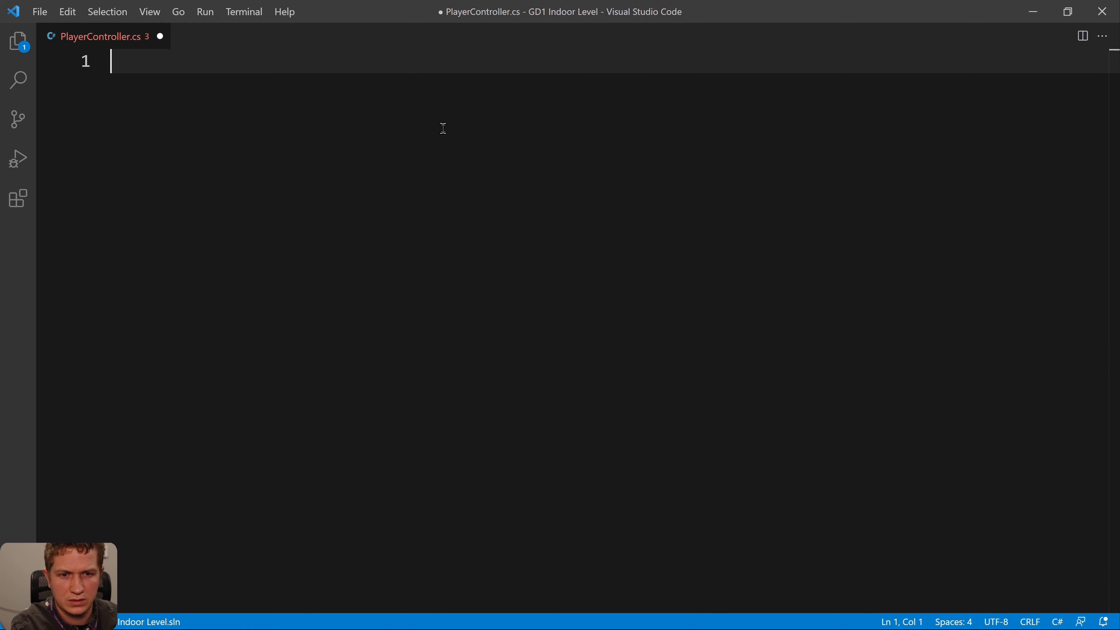
key(ctrl+z)
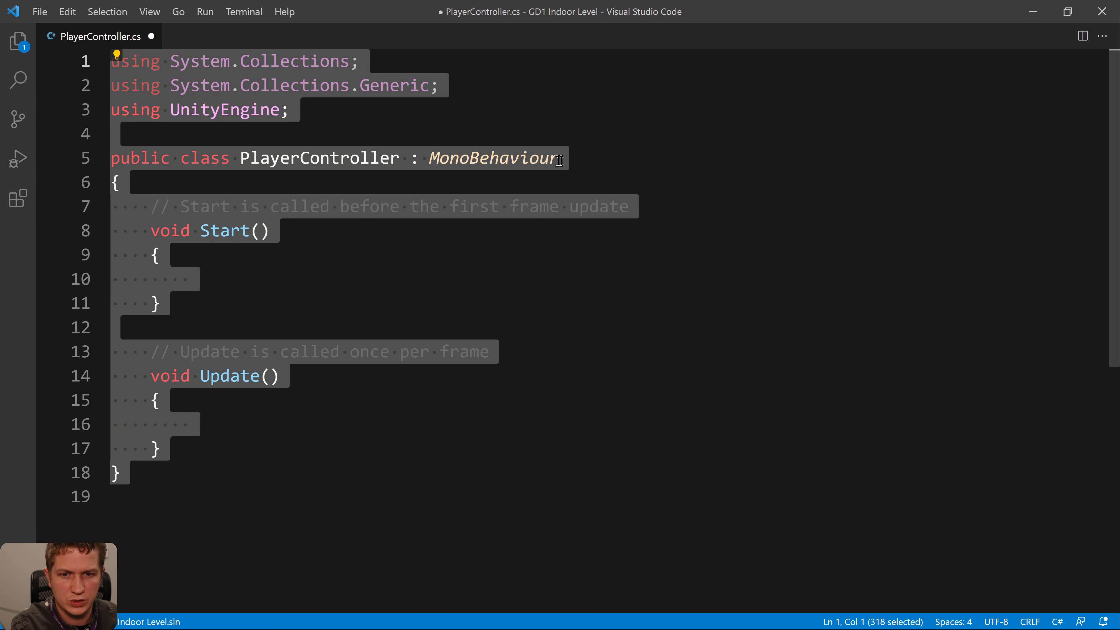